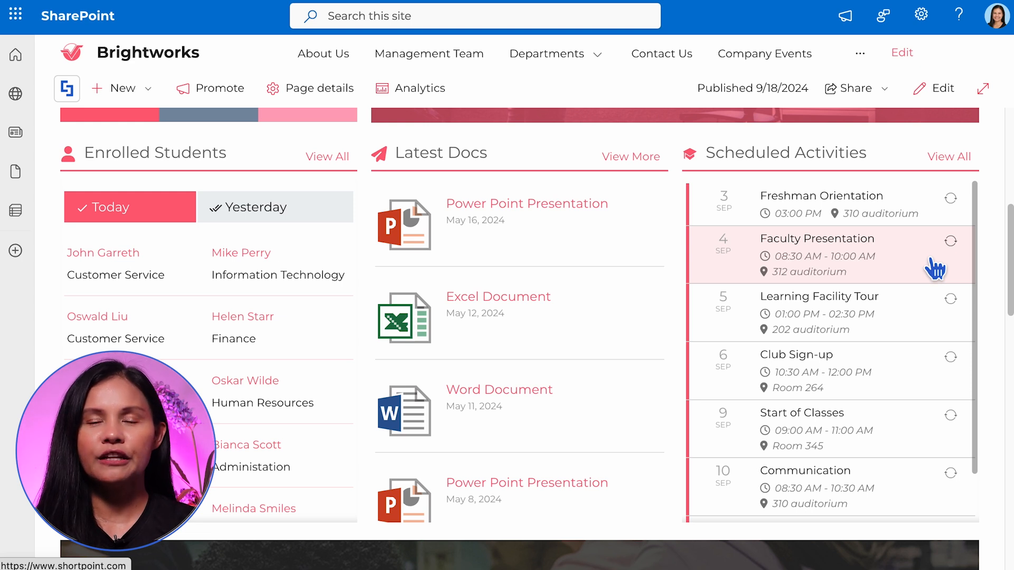
Put the Brightworks page into edit mode and start the ShortPoint Page Builder to work on the Enrolled Students section.
{"action": "left_click_drag", "start_coordinate": [1009, 258], "coordinate": [1006, 449]}
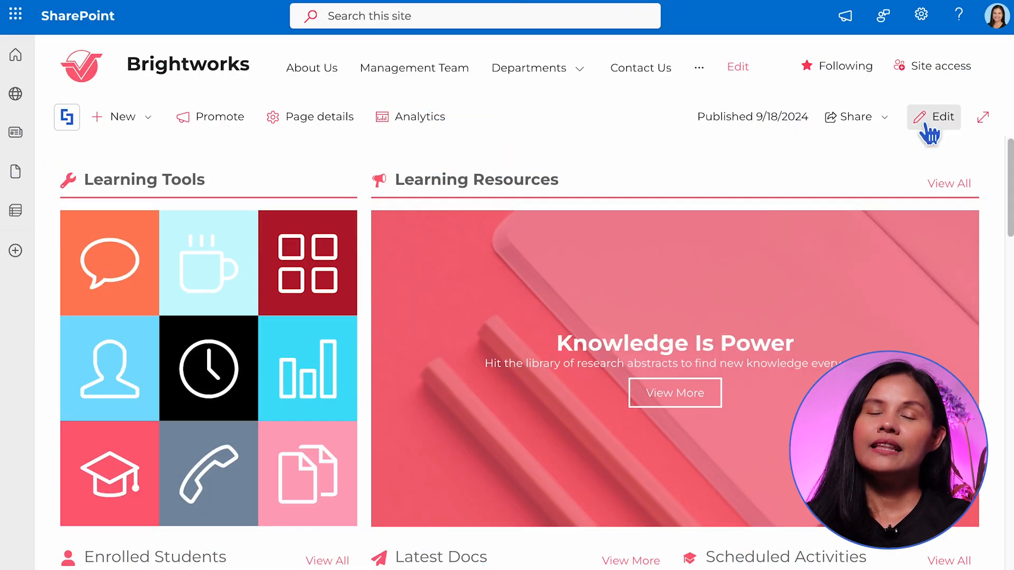
{"action": "left_click", "coordinate": [923, 116]}
{"action": "left_click", "coordinate": [953, 97]}
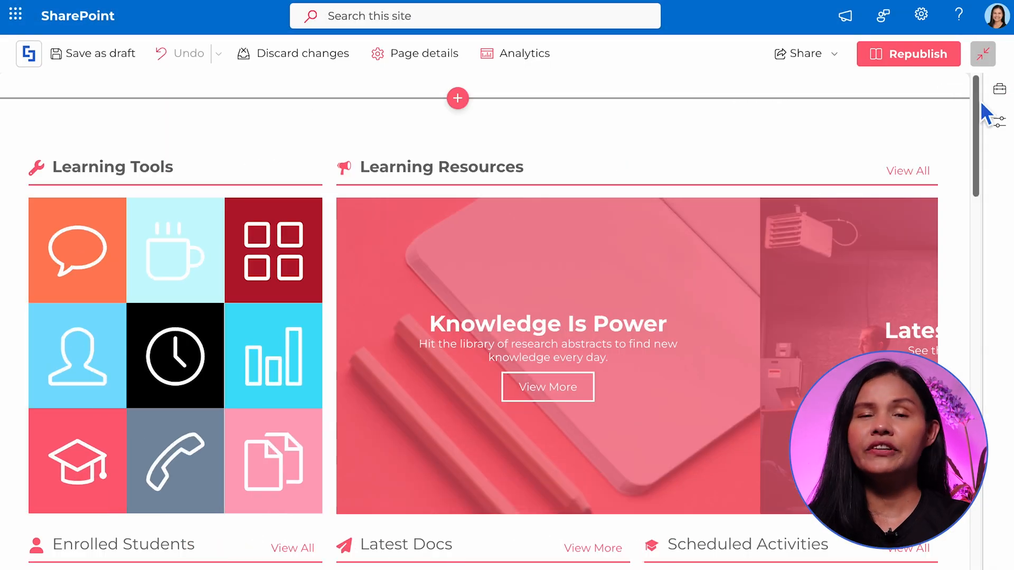
{"action": "left_click", "coordinate": [115, 243]}
{"action": "left_click", "coordinate": [65, 93]}
{"action": "scroll", "coordinate": [820, 125], "scroll_direction": "down", "scroll_amount": 8}
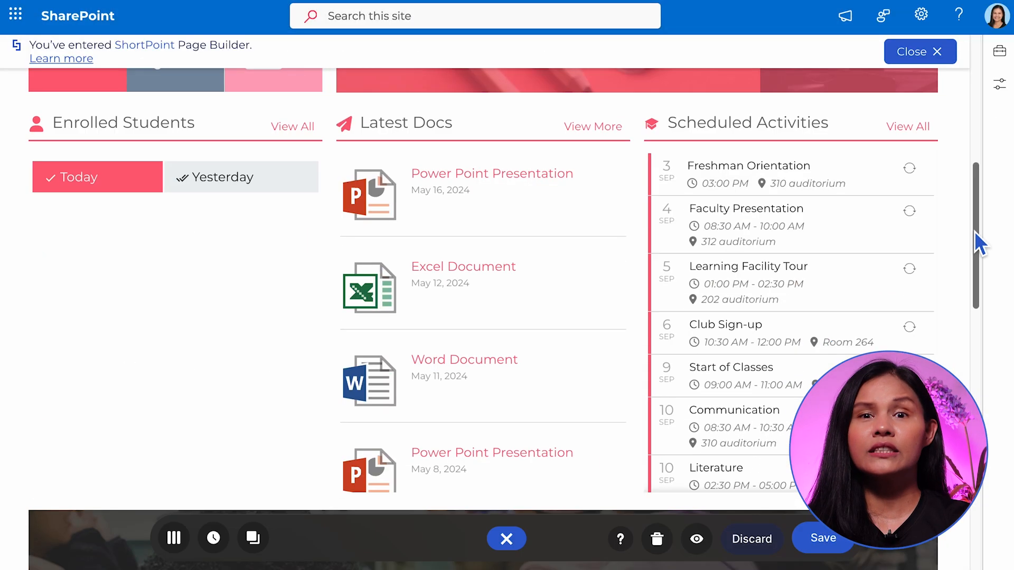
{"action": "left_click", "coordinate": [175, 178]}
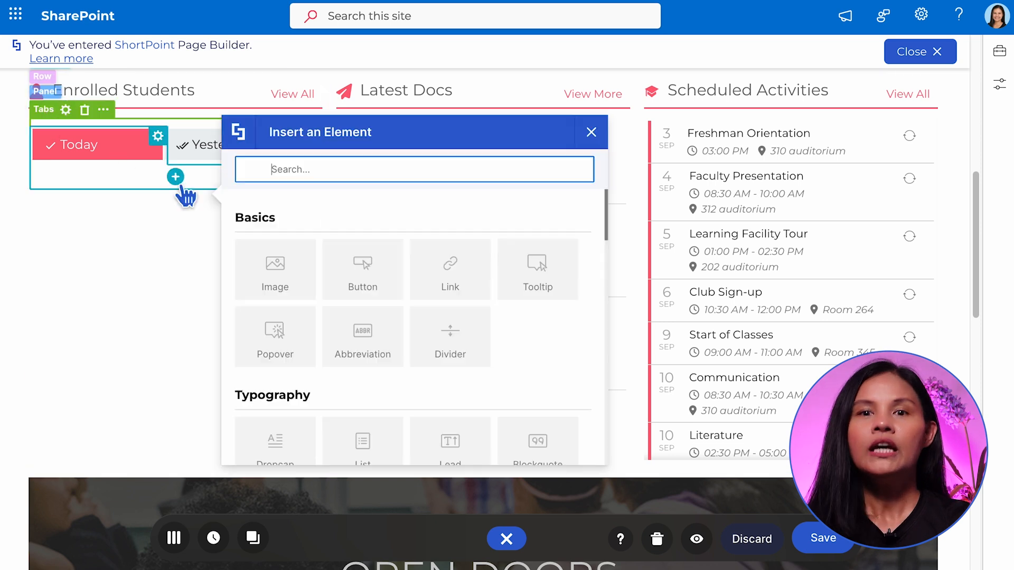
{"action": "type", "text": "text"}
{"action": "left_click", "coordinate": [254, 266]}
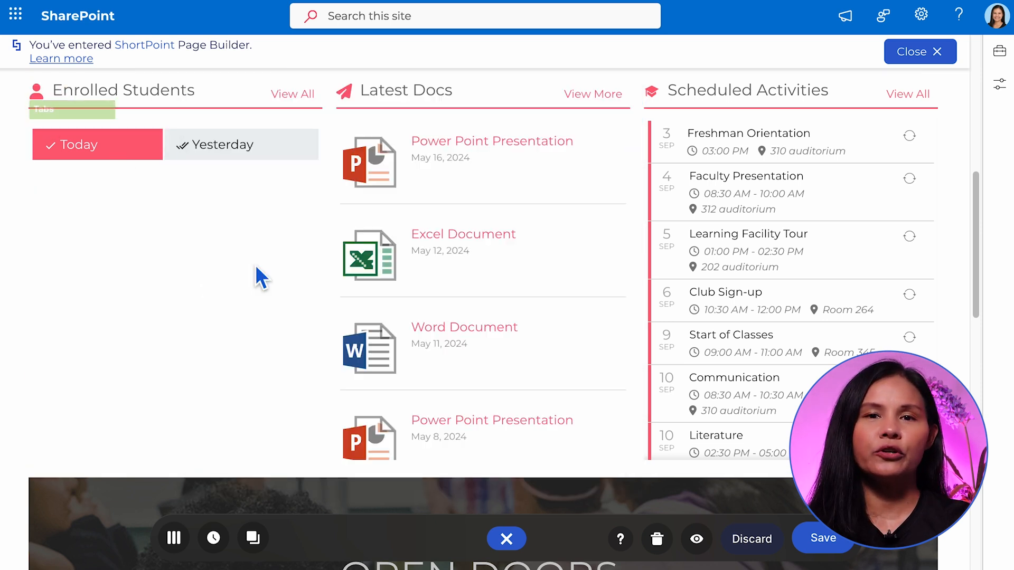
{"action": "left_click", "coordinate": [473, 290]}
{"action": "key", "text": "ctrl+a"}
{"action": "type", "text": "John Garreth Mike Parry Osvald Lyou Helen Starr Oskar Farewell Julia Mason John Bracks Mary Smith Bianca Scott Joe Moore"}
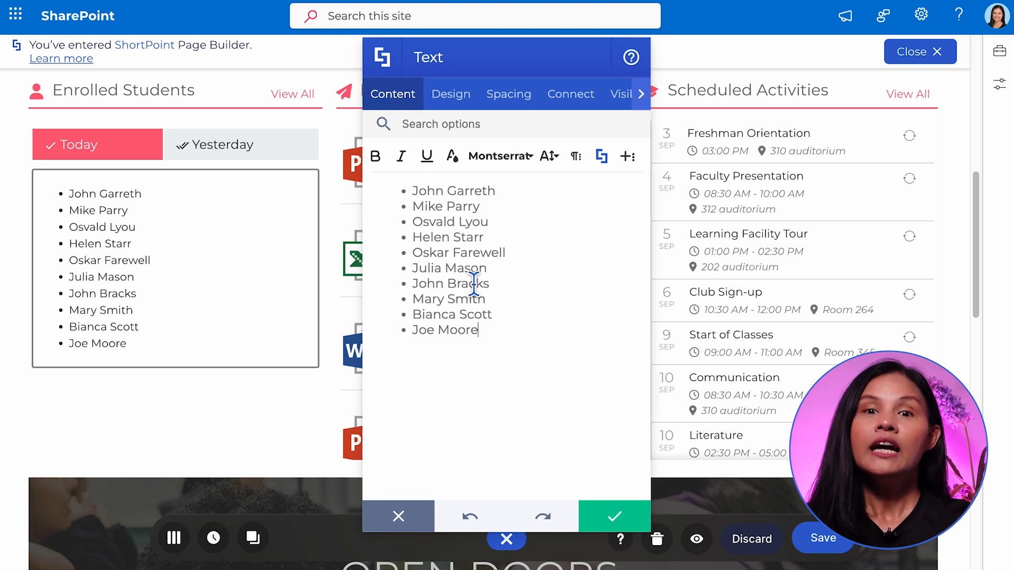
{"action": "left_click", "coordinate": [417, 523]}
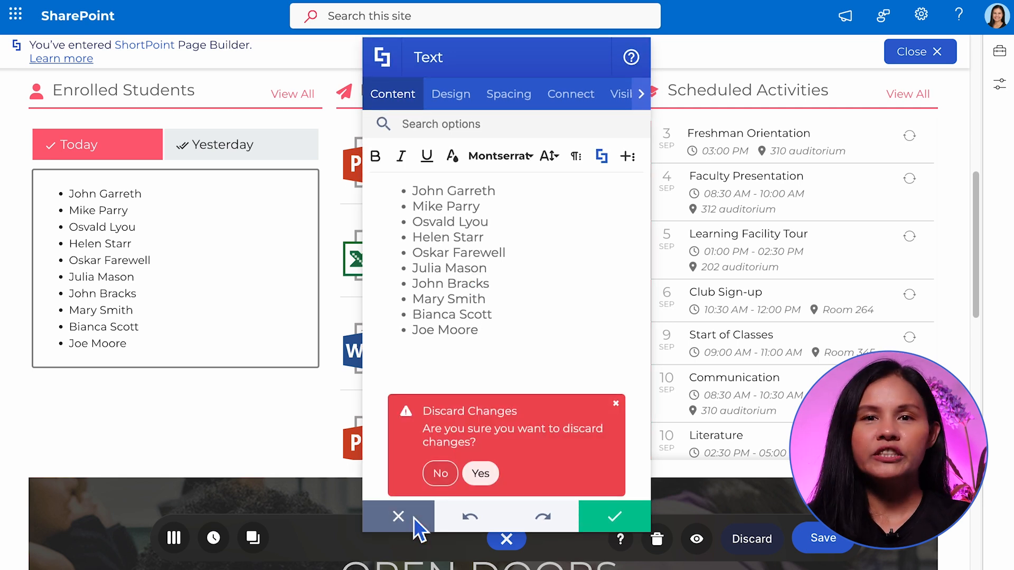
{"action": "left_click", "coordinate": [483, 473]}
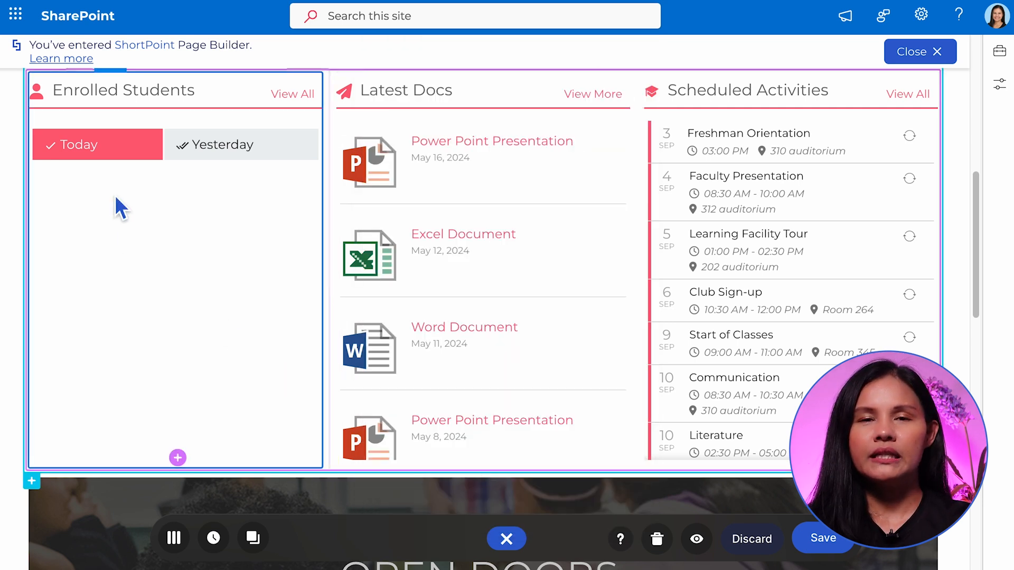
Insert a Simple List element inside the Today tab of the Enrolled Students section.
{"action": "left_click", "coordinate": [55, 131]}
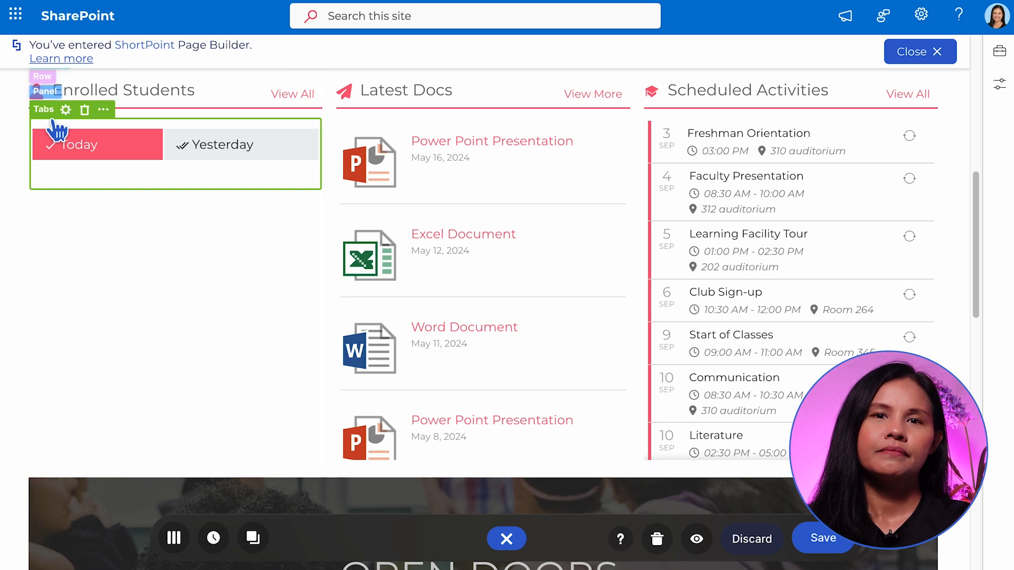
{"action": "left_click", "coordinate": [176, 176]}
{"action": "type", "text": "simpl"}
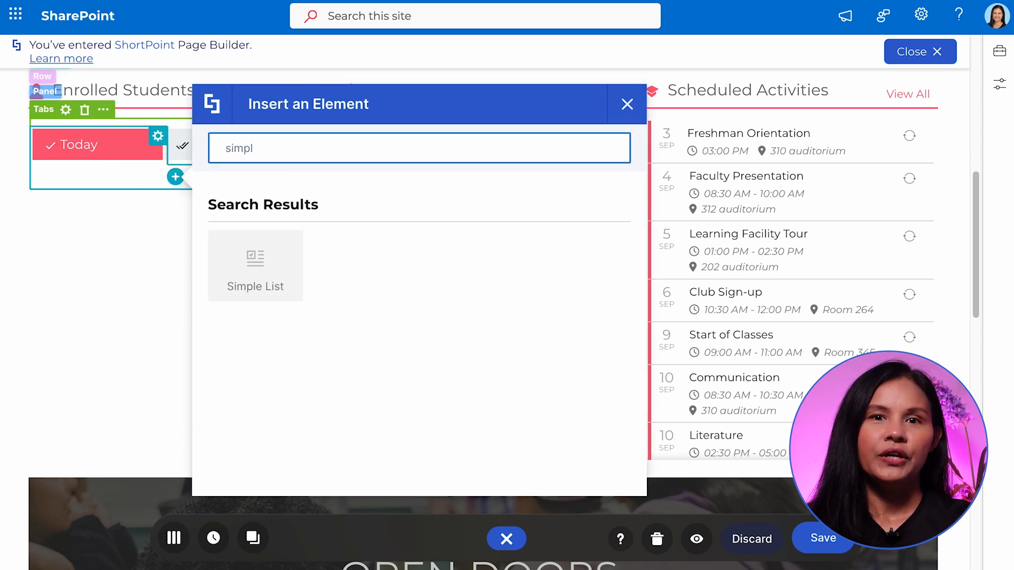
{"action": "left_click", "coordinate": [255, 263]}
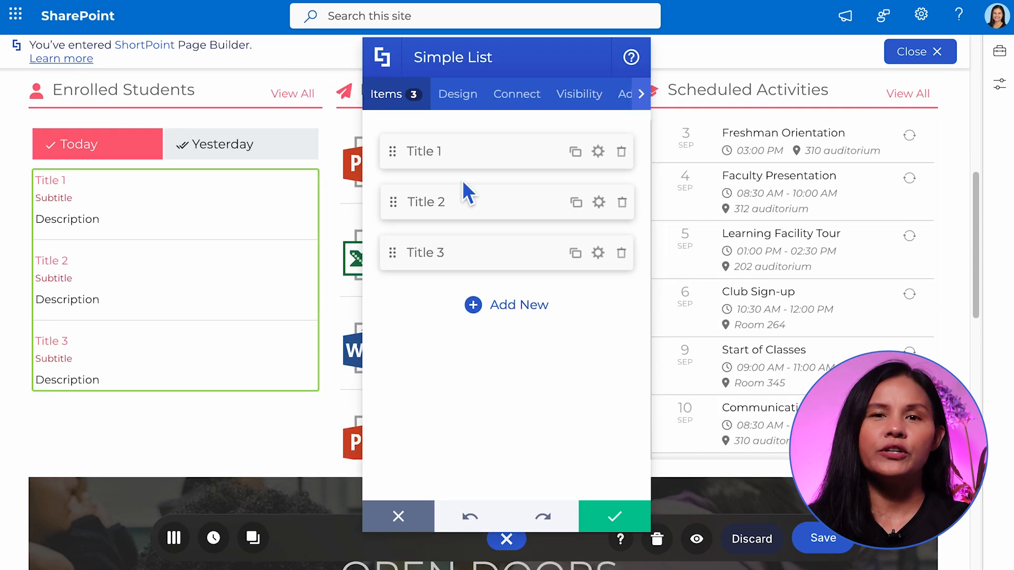
Replace the first list item's title with the student's full name and clear its subtitle.
{"action": "left_click", "coordinate": [520, 169]}
{"action": "left_click_drag", "start_coordinate": [418, 182], "coordinate": [391, 187]}
{"action": "type", "text": "John Garreth"}
{"action": "left_click", "coordinate": [412, 243]}
{"action": "double_click", "coordinate": [412, 243]}
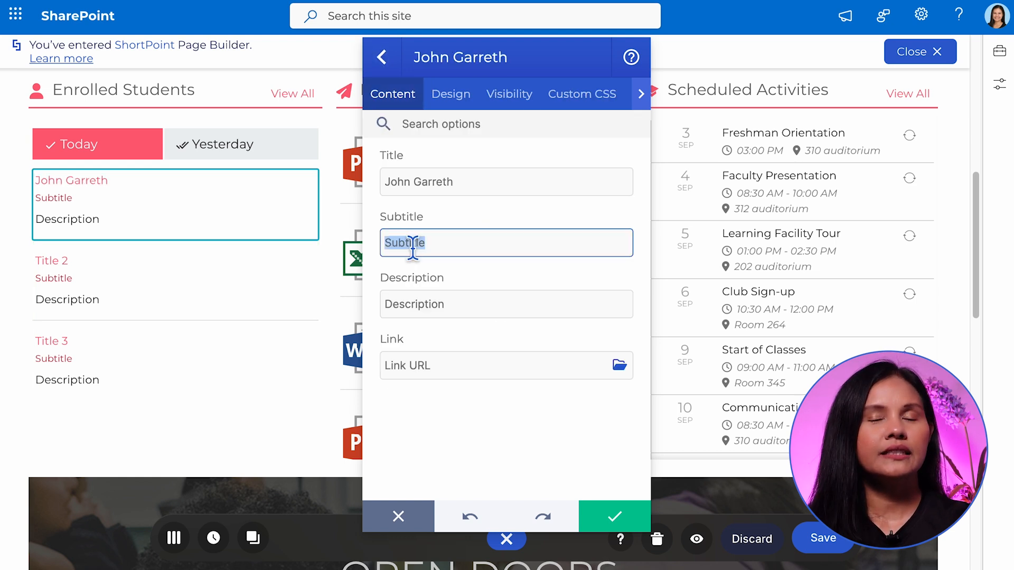
{"action": "key", "text": "BackSpace"}
Set the first list item's description to Finance and its link to shortpoint.com, and return to the item list.
{"action": "left_click", "coordinate": [423, 304]}
{"action": "double_click", "coordinate": [424, 305]}
{"action": "type", "text": "Finance"}
{"action": "left_click", "coordinate": [420, 375]}
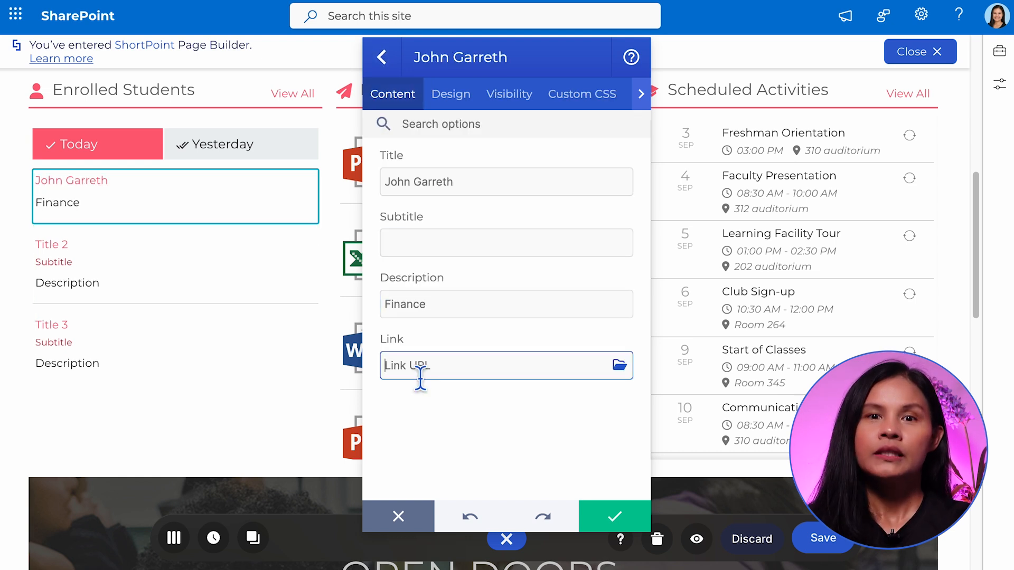
{"action": "type", "text": "shortpoint.com"}
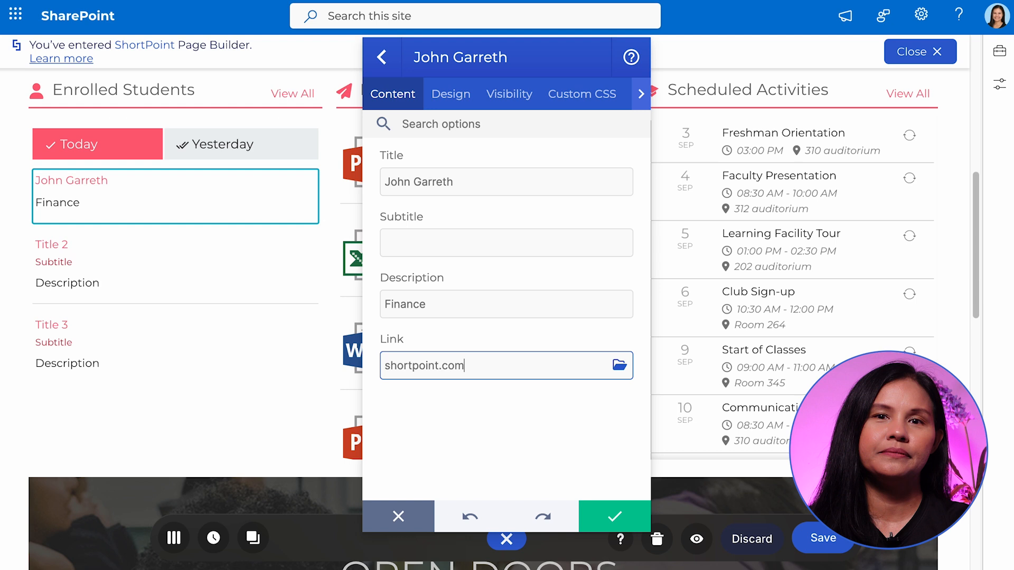
{"action": "left_click", "coordinate": [393, 62]}
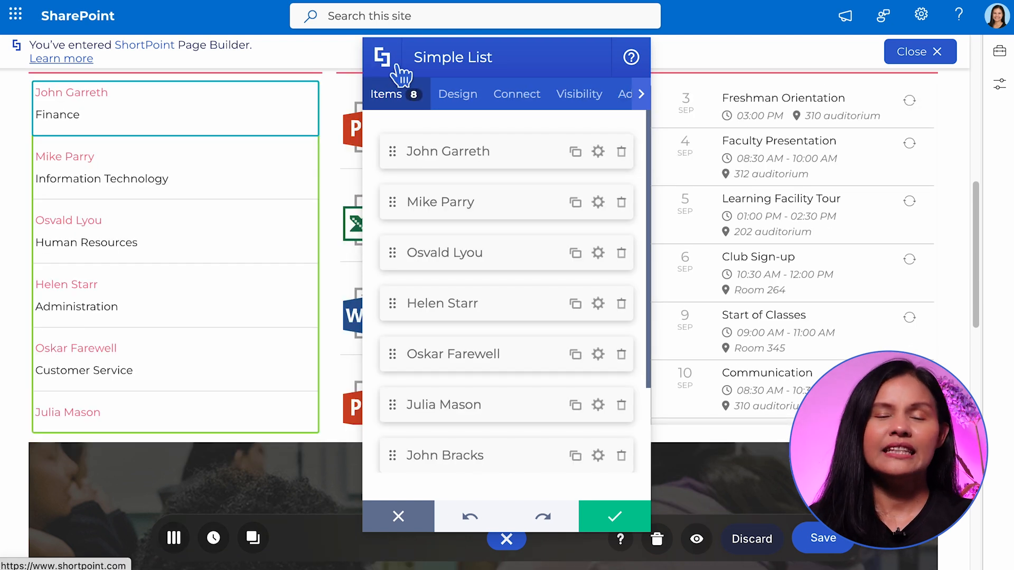
Change the Simple List's theme color to Secondary, keeping the Line separator and the Border separator color.
{"action": "left_click", "coordinate": [469, 99]}
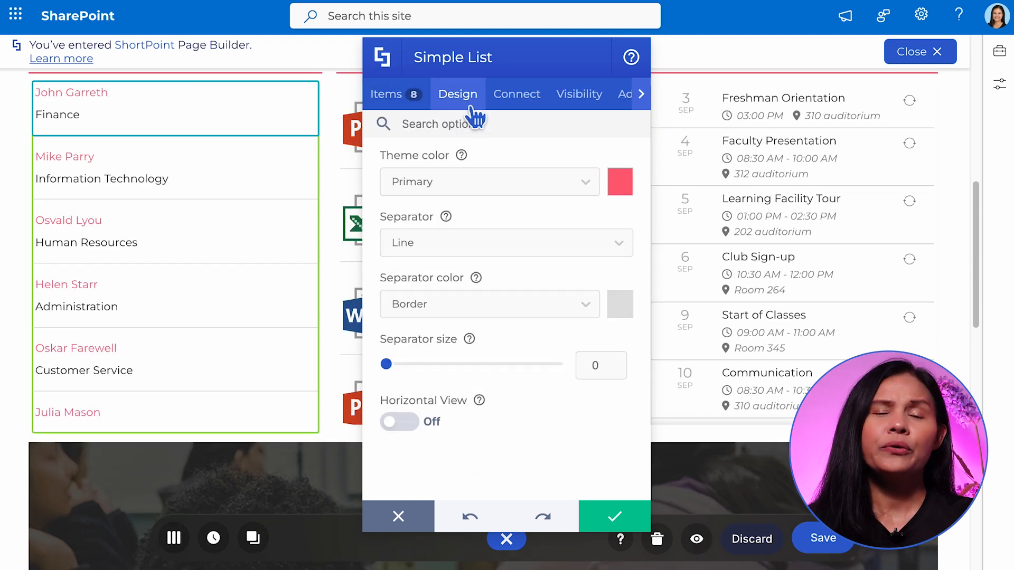
{"action": "left_click", "coordinate": [586, 183]}
{"action": "left_click", "coordinate": [539, 252]}
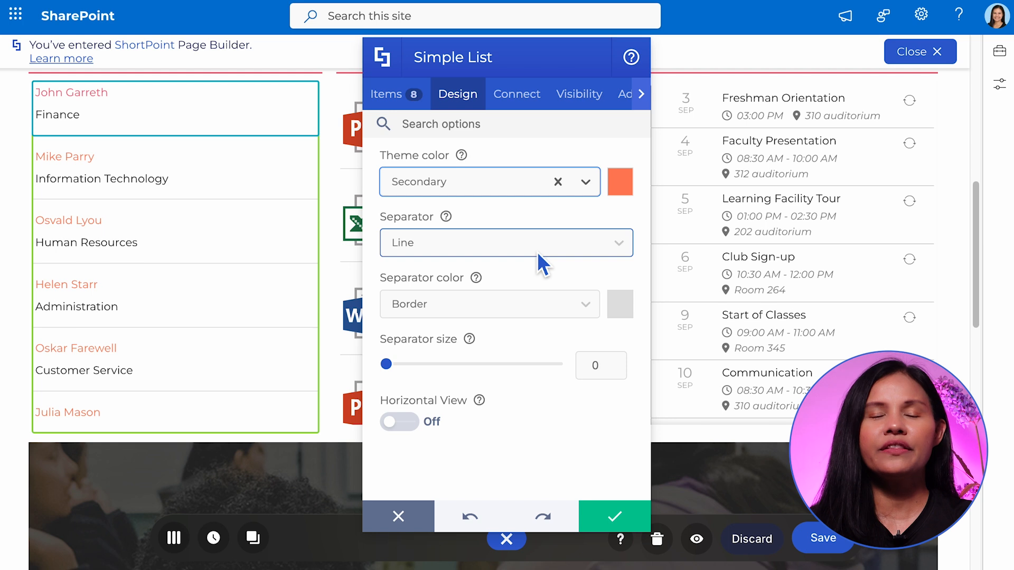
{"action": "left_click", "coordinate": [588, 245]}
{"action": "left_click", "coordinate": [592, 252]}
{"action": "left_click", "coordinate": [581, 308]}
{"action": "left_click", "coordinate": [581, 308]}
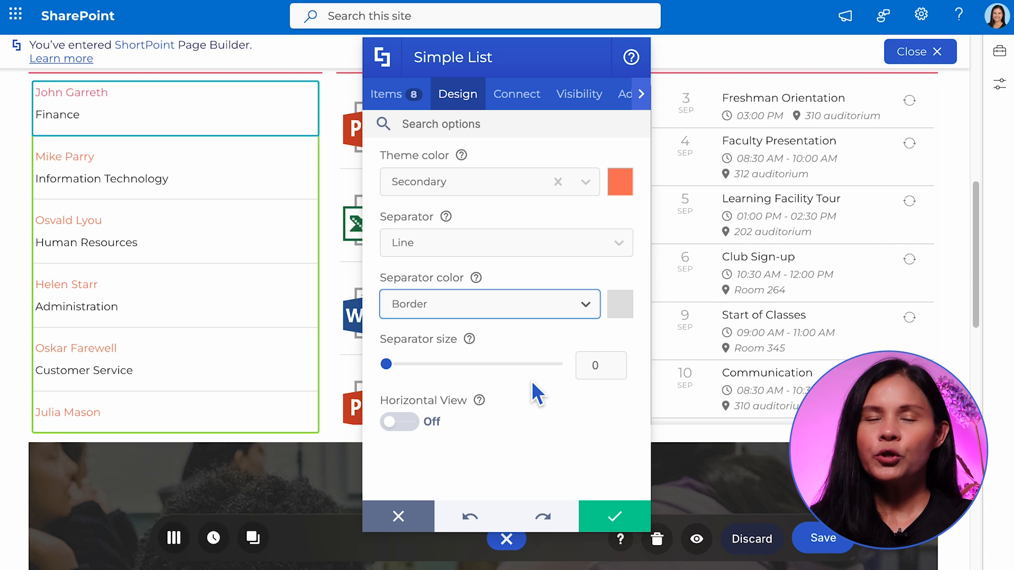
Turn on Horizontal View for the Simple List, review its advanced options, and apply the element settings.
{"action": "left_click", "coordinate": [400, 425]}
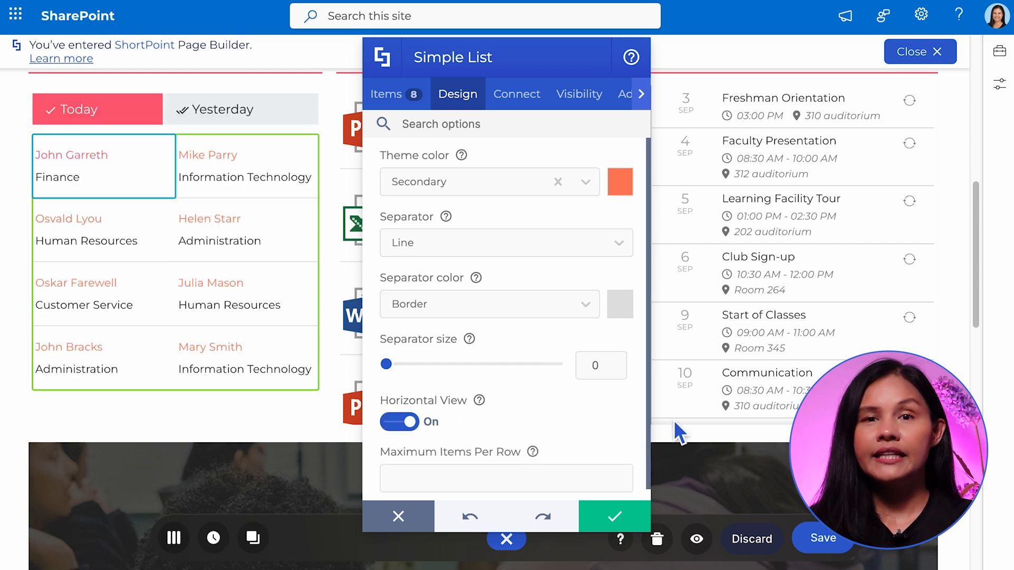
{"action": "scroll", "coordinate": [652, 450], "scroll_direction": "down", "scroll_amount": 1}
{"action": "left_click", "coordinate": [513, 466]}
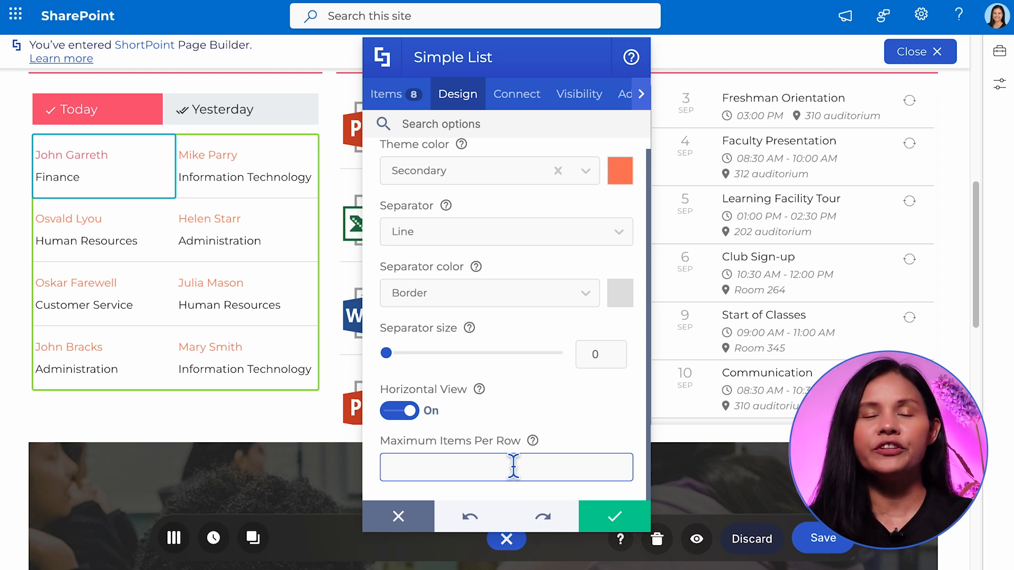
{"action": "left_click", "coordinate": [640, 95]}
{"action": "left_click", "coordinate": [640, 95]}
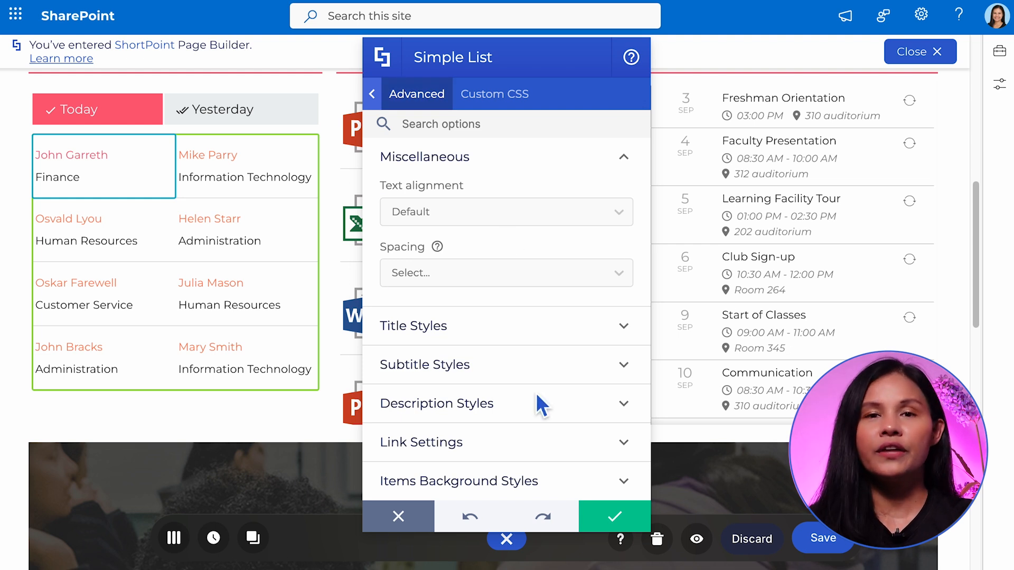
{"action": "left_click", "coordinate": [613, 515]}
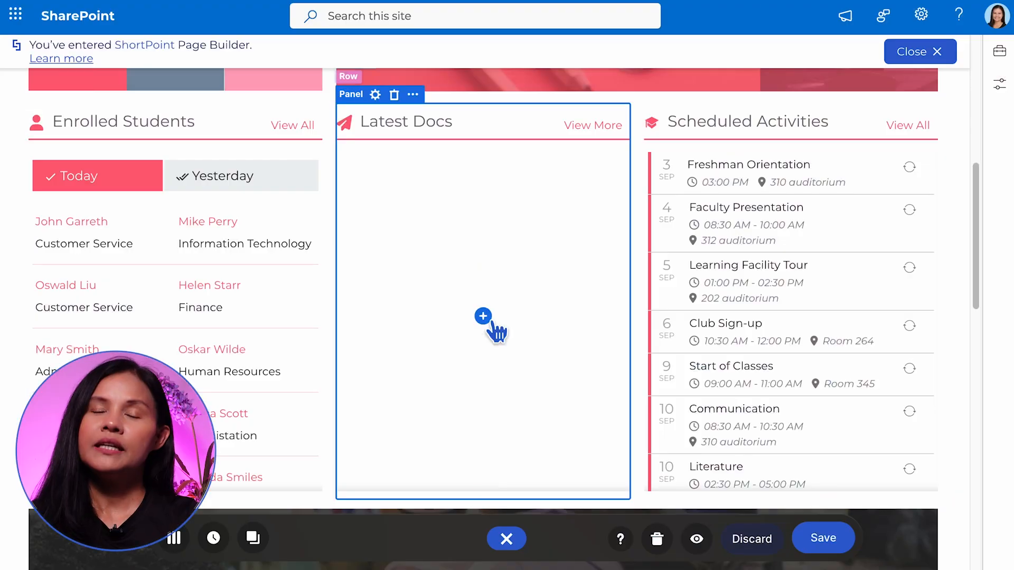
Insert a File List element into the empty Latest Docs panel, keeping its preview uncovered by the settings dialog.
{"action": "left_click", "coordinate": [483, 316]}
{"action": "type", "text": "file"}
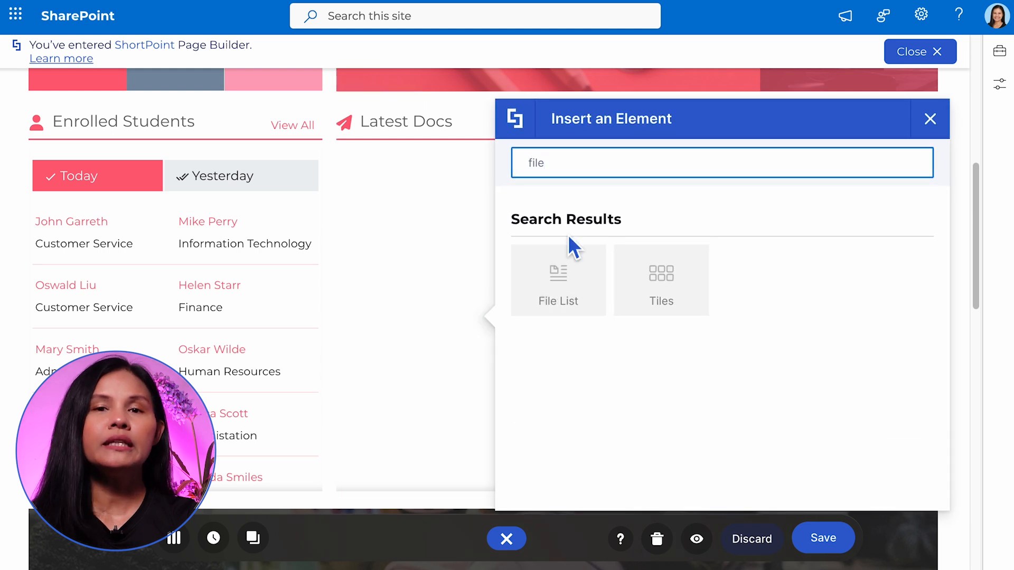
{"action": "left_click", "coordinate": [560, 281]}
{"action": "left_click_drag", "start_coordinate": [553, 73], "coordinate": [833, 54]}
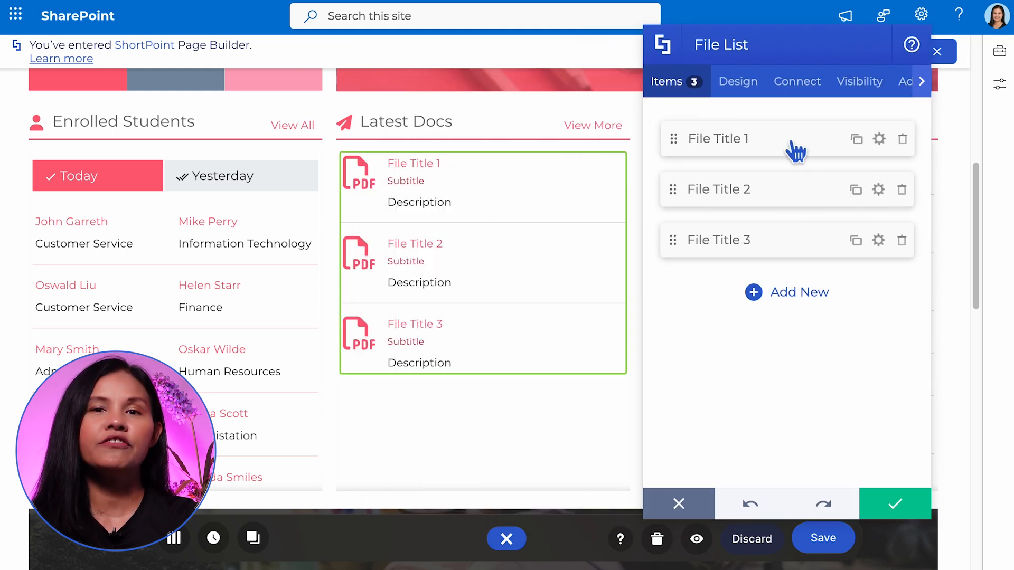
Fill in the first file item: title Quarterly Report Q2 2024, subtitle Finance, description September 24, 2024 and link shortpoint.com.
{"action": "left_click", "coordinate": [794, 152]}
{"action": "triple_click", "coordinate": [695, 169]}
{"action": "type", "text": "Quarterly Report Q2 2024"}
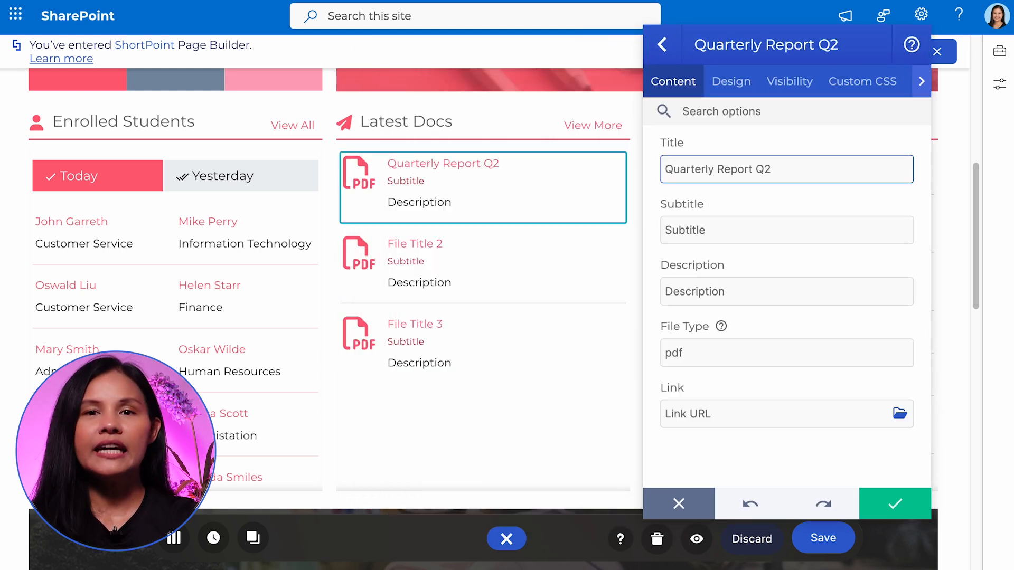
{"action": "triple_click", "coordinate": [697, 234]}
{"action": "type", "text": "Finance"}
{"action": "triple_click", "coordinate": [700, 295]}
{"action": "type", "text": "September 24, 2024"}
{"action": "left_click", "coordinate": [707, 417]}
{"action": "type", "text": "shr"}
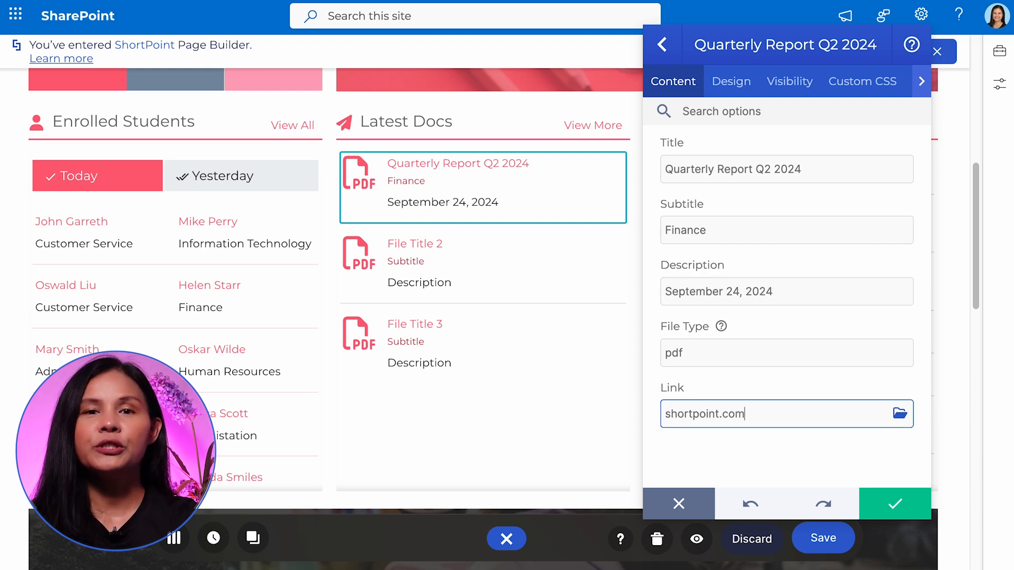
Set the Quarterly Report Q2 2024 item's file type to ppt and return to the File List items.
{"action": "left_click", "coordinate": [674, 351]}
{"action": "double_click", "coordinate": [677, 354]}
{"action": "type", "text": "ppt"}
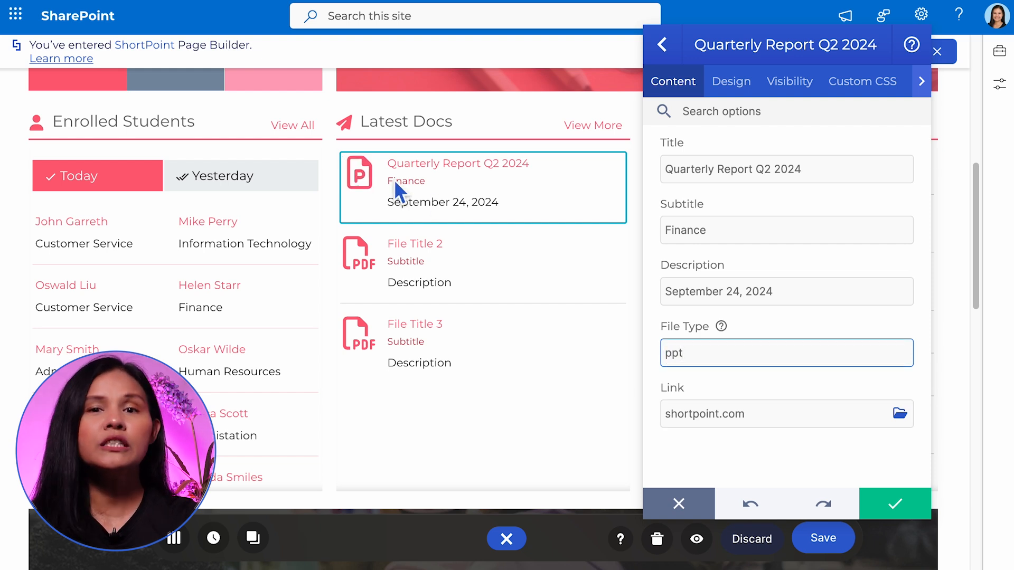
{"action": "left_click", "coordinate": [664, 45]}
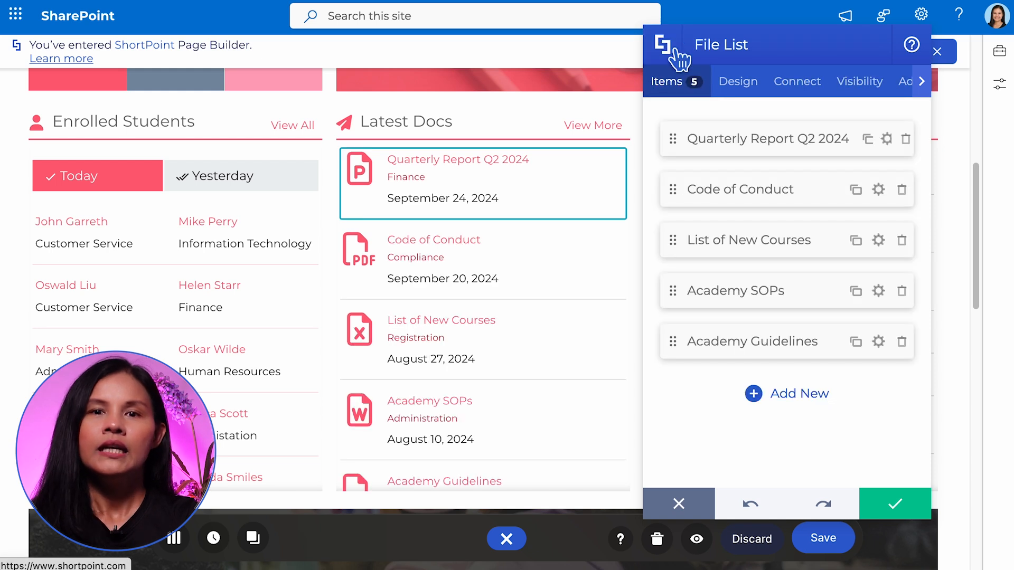
Set the File List's file icon style to Square, apply the element settings, and save the page builder changes.
{"action": "left_click", "coordinate": [742, 85]}
{"action": "left_click", "coordinate": [905, 85]}
{"action": "scroll", "coordinate": [933, 189], "scroll_direction": "down", "scroll_amount": 1}
{"action": "scroll", "coordinate": [933, 169], "scroll_direction": "up", "scroll_amount": 1}
{"action": "left_click", "coordinate": [653, 82]}
{"action": "left_click", "coordinate": [745, 84]}
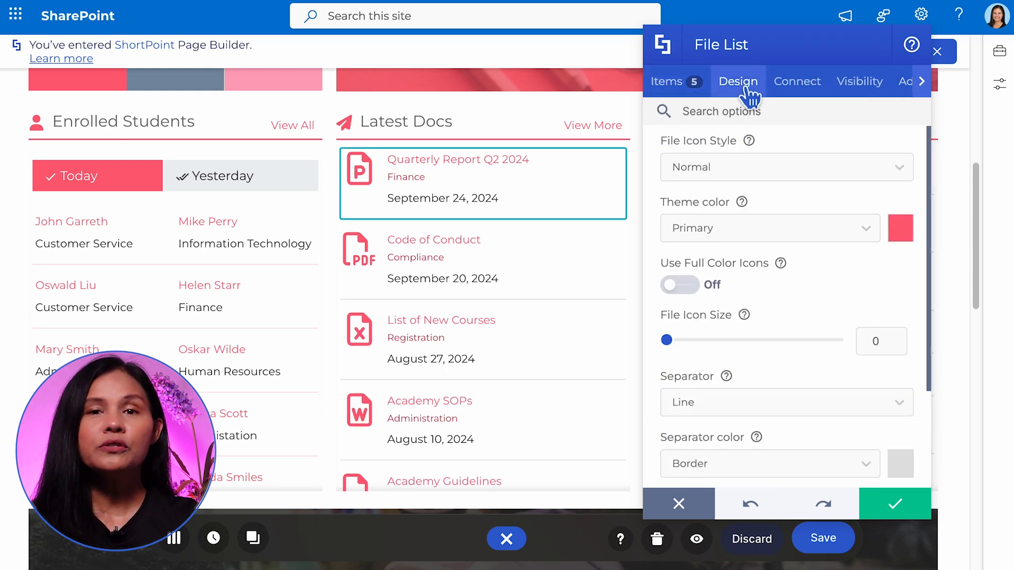
{"action": "left_click", "coordinate": [900, 167]}
{"action": "left_click", "coordinate": [797, 241]}
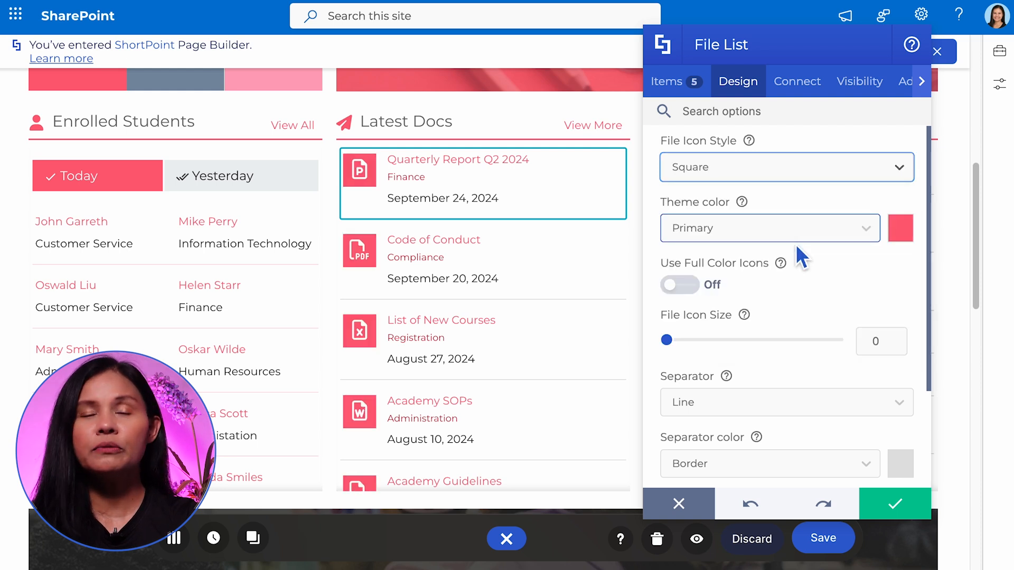
{"action": "left_click", "coordinate": [902, 509]}
{"action": "left_click", "coordinate": [825, 540]}
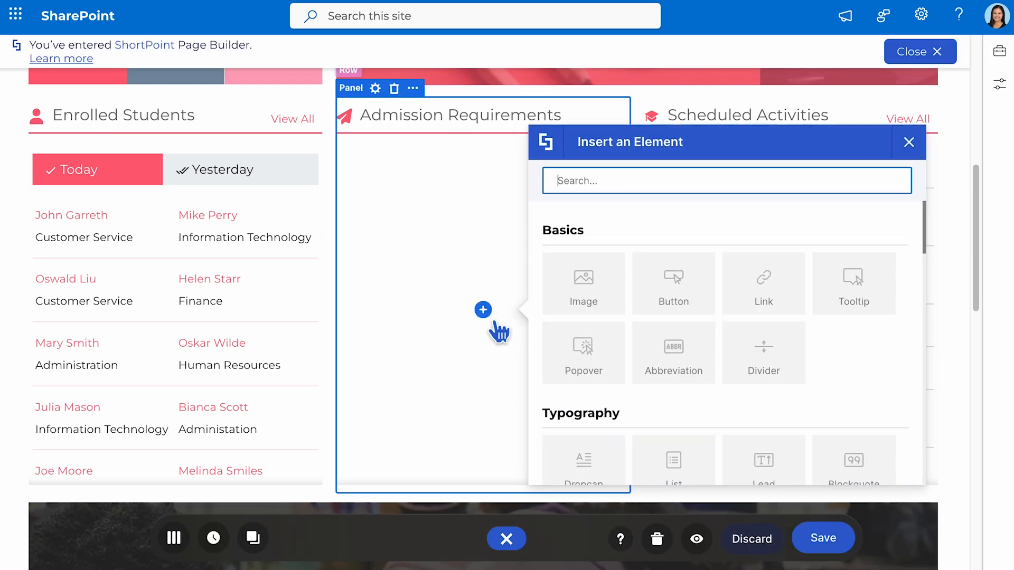
Insert an Icon List element into the empty Admission Requirements panel.
{"action": "left_click", "coordinate": [538, 164]}
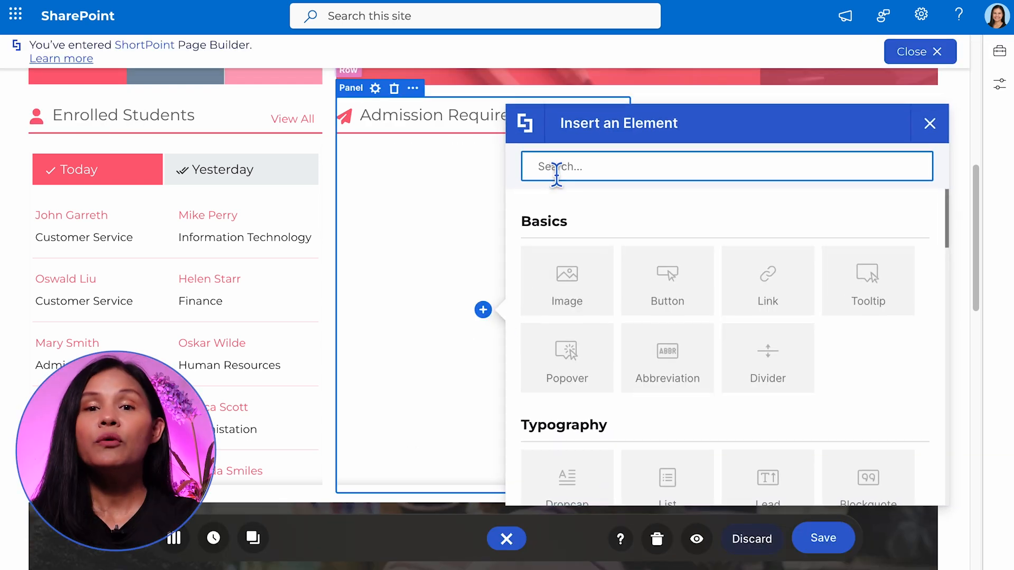
{"action": "type", "text": "icon"}
{"action": "left_click", "coordinate": [684, 290]}
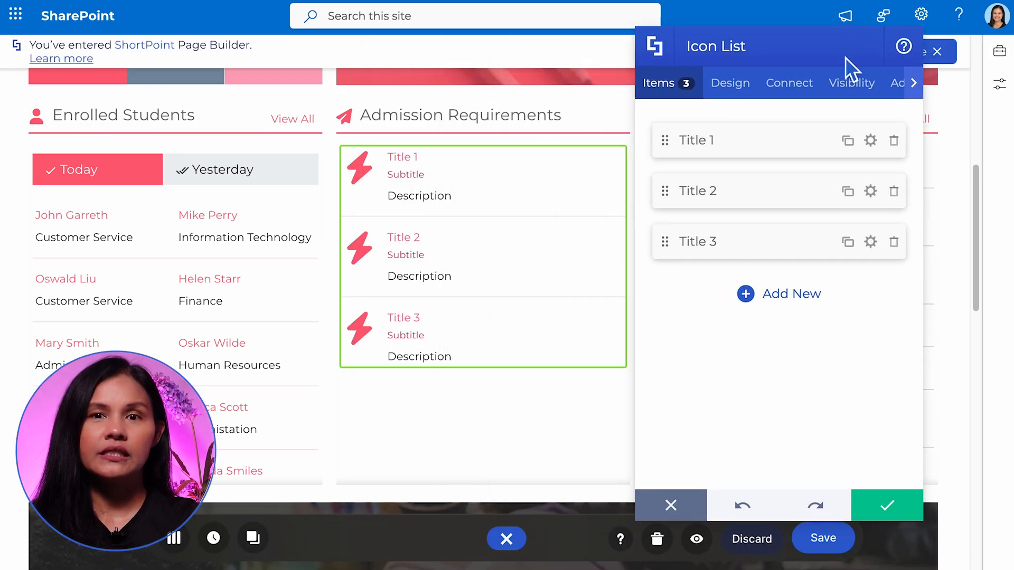
Fill in the first icon item: title Admission Form, subtitle Online, description Complete the admission form and link shortpoint.com.
{"action": "left_click", "coordinate": [781, 153]}
{"action": "triple_click", "coordinate": [675, 171]}
{"action": "type", "text": "Admission Form"}
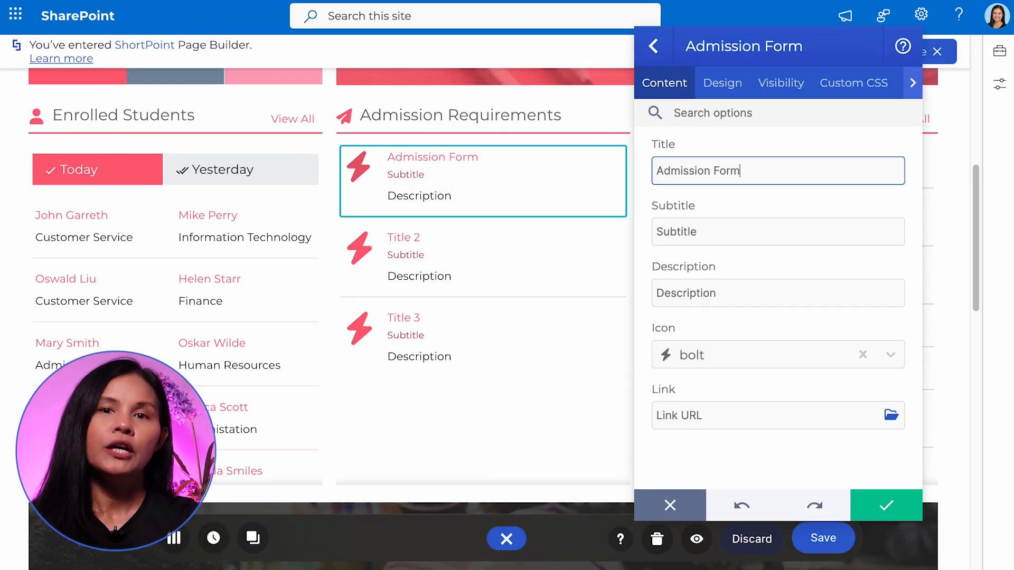
{"action": "key", "text": "Tab"}
{"action": "type", "text": "Online"}
{"action": "key", "text": "Tab"}
{"action": "type", "text": "Complete the admission form"}
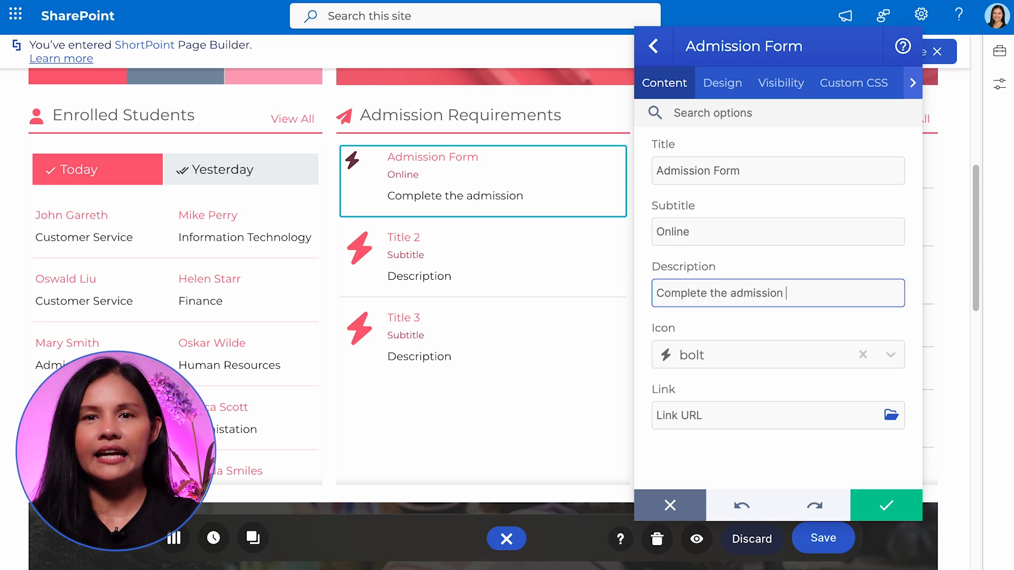
{"action": "left_click", "coordinate": [692, 417]}
{"action": "type", "text": "shortpoint.c"}
Set the Admission Form item's icon to ion-ios-paper and return to the Icon List items.
{"action": "left_click", "coordinate": [892, 357]}
{"action": "left_click", "coordinate": [863, 355]}
{"action": "type", "text": "paper"}
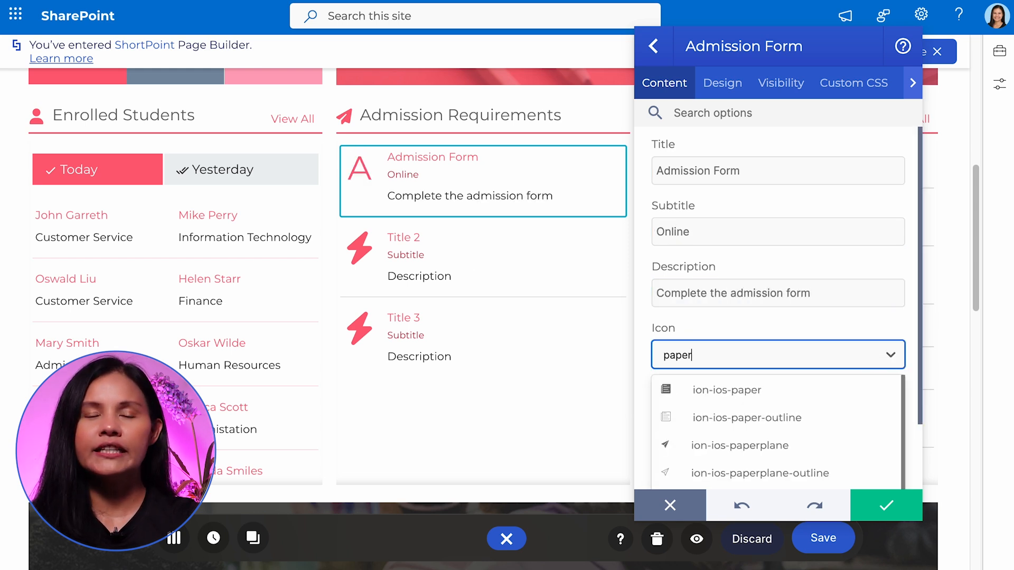
{"action": "left_click", "coordinate": [854, 390]}
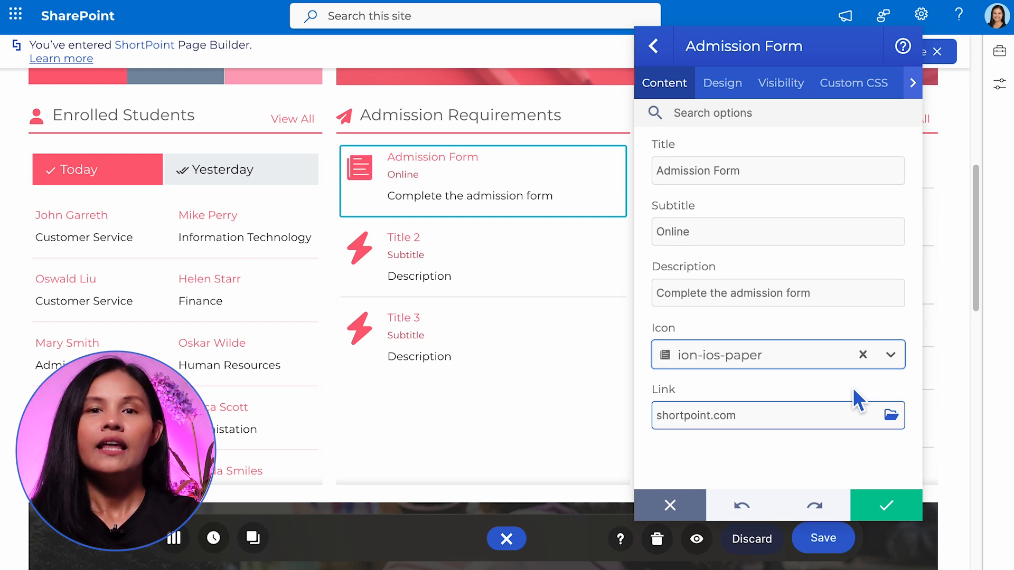
{"action": "left_click", "coordinate": [666, 58]}
Review the Icon List's design and advanced options, and apply the element settings.
{"action": "left_click", "coordinate": [730, 82]}
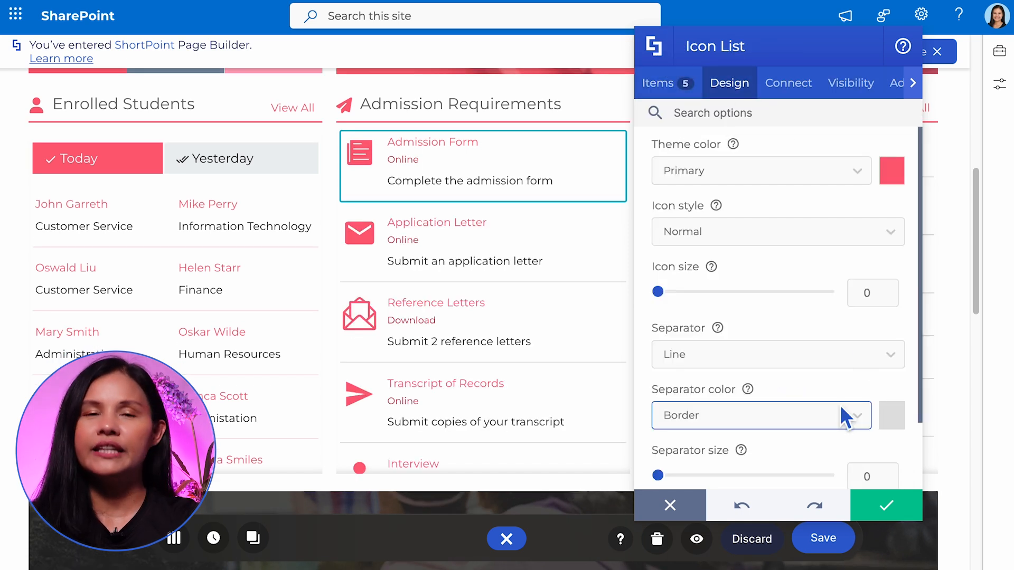
{"action": "left_click", "coordinate": [897, 83]}
{"action": "left_click", "coordinate": [886, 505]}
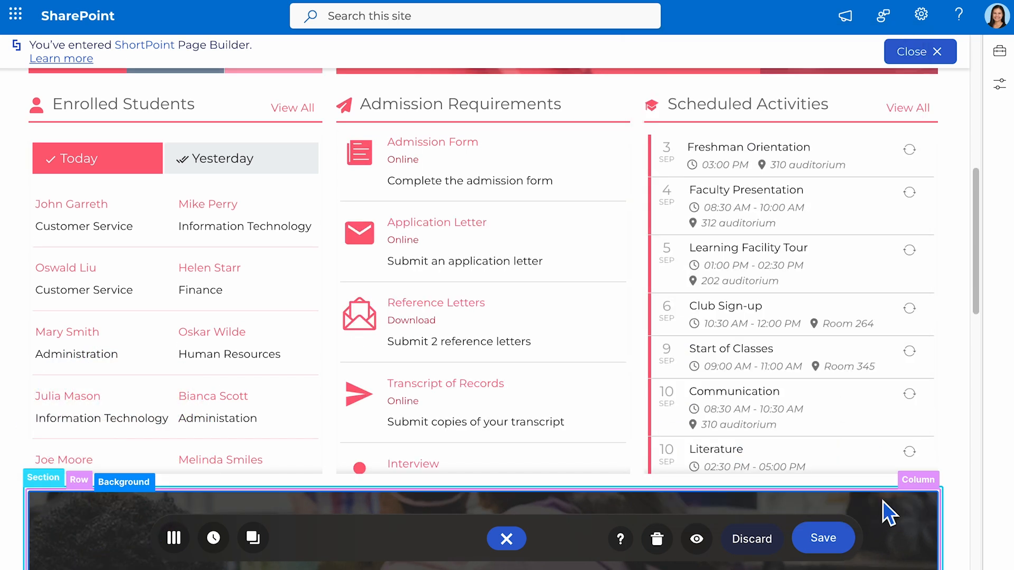
Insert an Events element into the empty Scheduled Activities panel.
{"action": "left_click", "coordinate": [797, 312]}
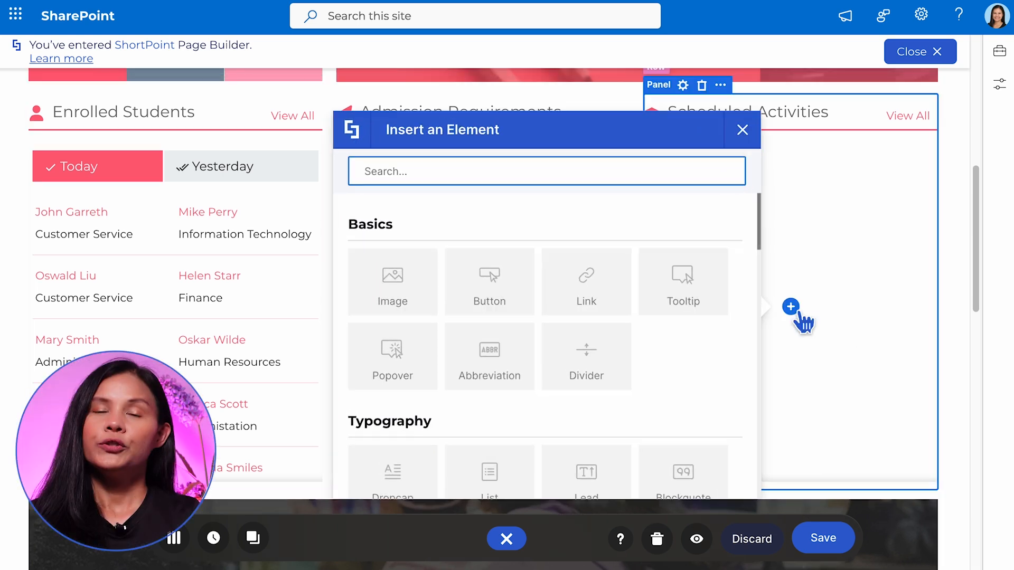
{"action": "type", "text": "even"}
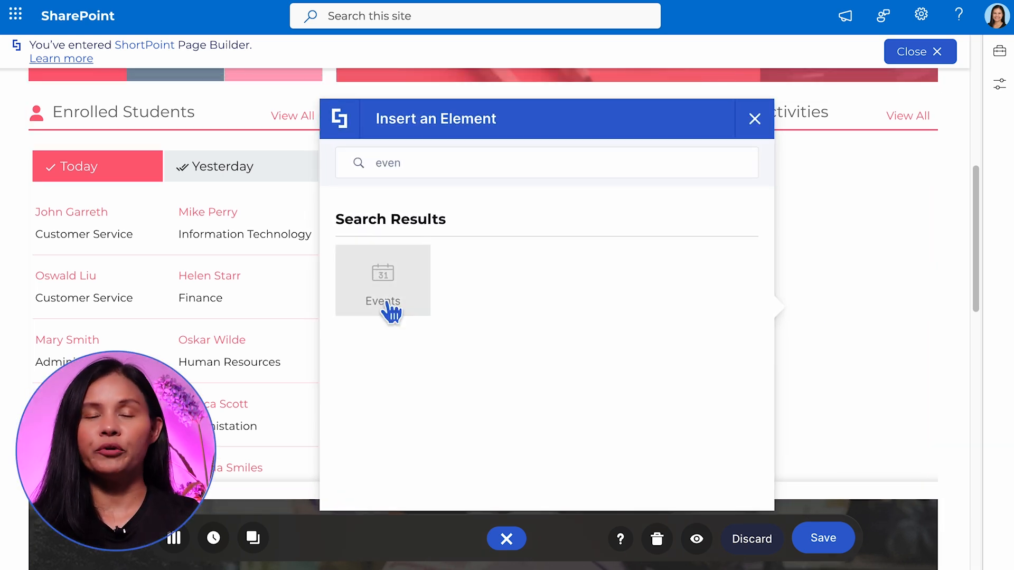
{"action": "left_click", "coordinate": [385, 304]}
{"action": "left_click_drag", "start_coordinate": [546, 68], "coordinate": [391, 67]}
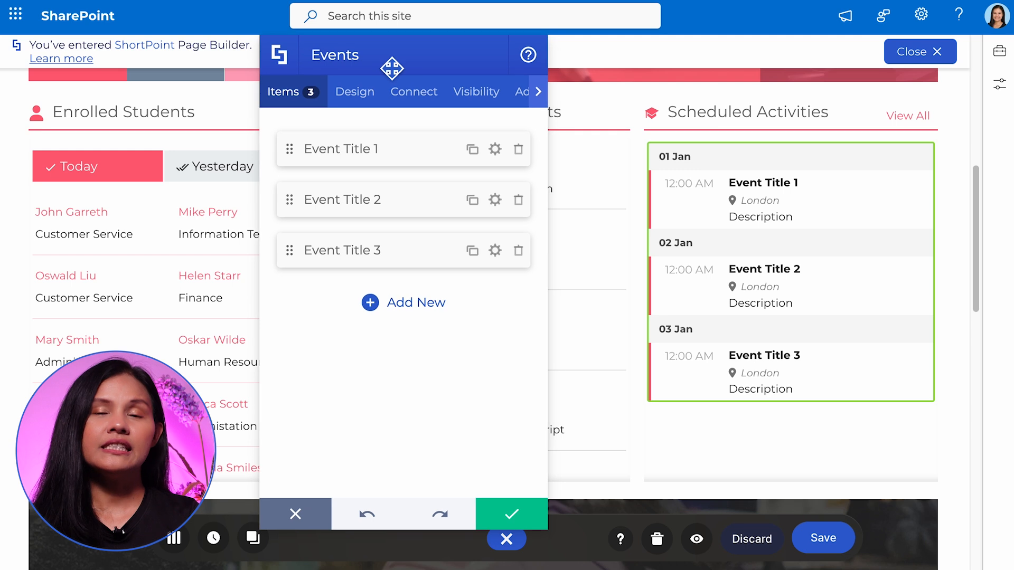
Title the first event Freshman Orientation and clear its description.
{"action": "left_click", "coordinate": [407, 149]}
{"action": "triple_click", "coordinate": [317, 181]}
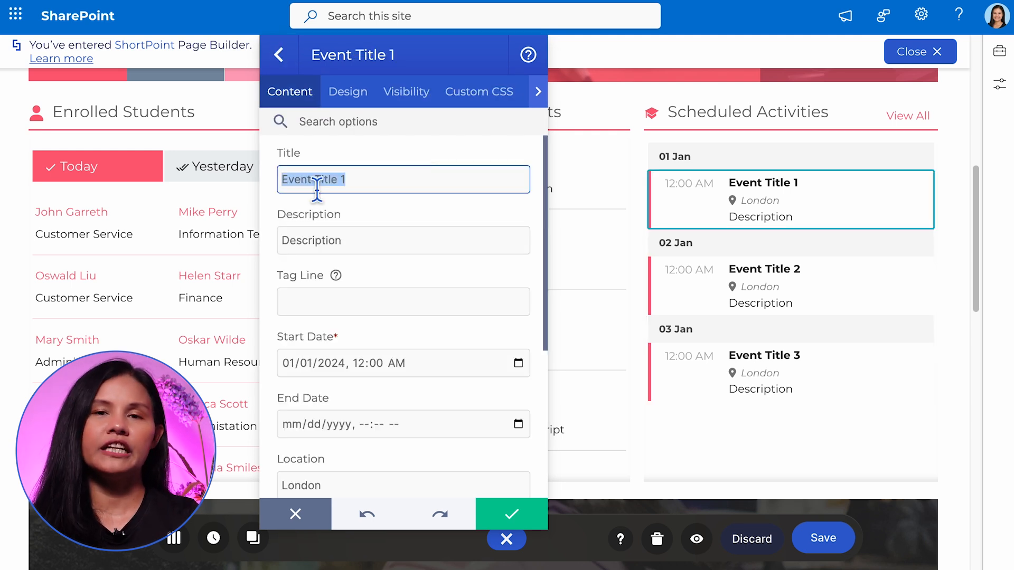
{"action": "type", "text": "Freshman Orientation"}
{"action": "left_click", "coordinate": [312, 241]}
{"action": "double_click", "coordinate": [312, 241]}
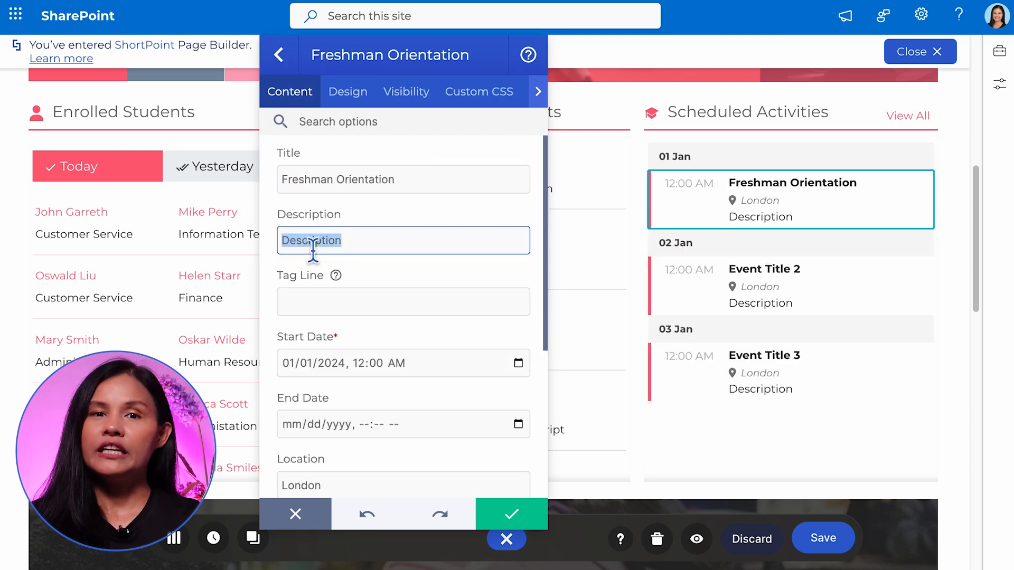
{"action": "key", "text": "BackSpace"}
Set the Freshman Orientation event's start date to 09/03/2024, 03:00 PM.
{"action": "scroll", "coordinate": [326, 296], "scroll_direction": "down", "scroll_amount": 3}
{"action": "left_click", "coordinate": [518, 228]}
{"action": "left_click", "coordinate": [339, 260]}
{"action": "left_click", "coordinate": [299, 363]}
{"action": "left_click", "coordinate": [341, 312]}
{"action": "left_click", "coordinate": [474, 353]}
{"action": "left_click", "coordinate": [563, 296]}
{"action": "left_click", "coordinate": [529, 202]}
Set the Freshman Orientation event's end date to 09/03/2024, 04:00 PM.
{"action": "left_click", "coordinate": [519, 290]}
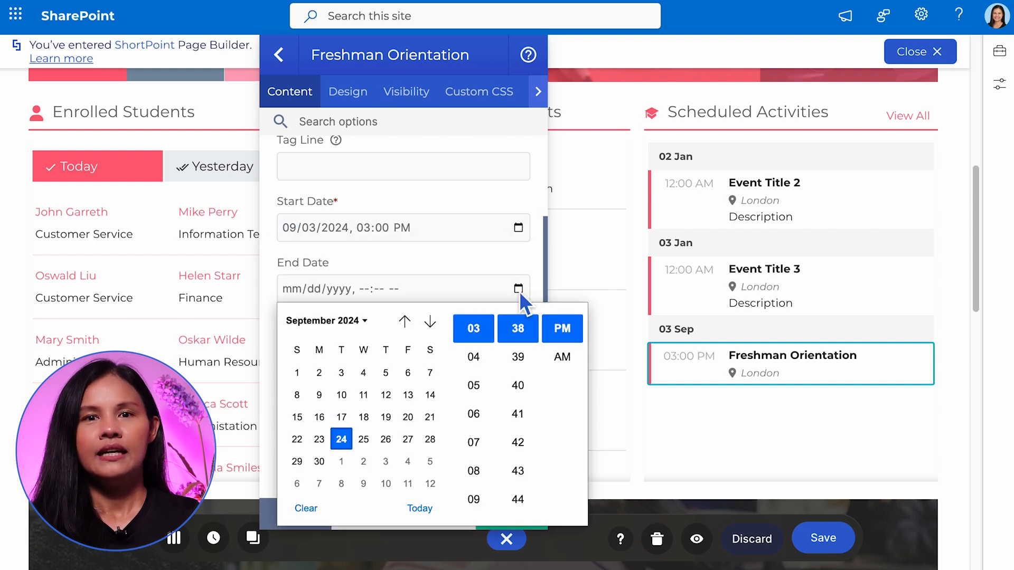
{"action": "left_click", "coordinate": [338, 320]}
{"action": "left_click", "coordinate": [304, 423]}
{"action": "left_click", "coordinate": [341, 373]}
{"action": "left_click", "coordinate": [473, 357]}
{"action": "scroll", "coordinate": [532, 395], "scroll_direction": "up", "scroll_amount": 10}
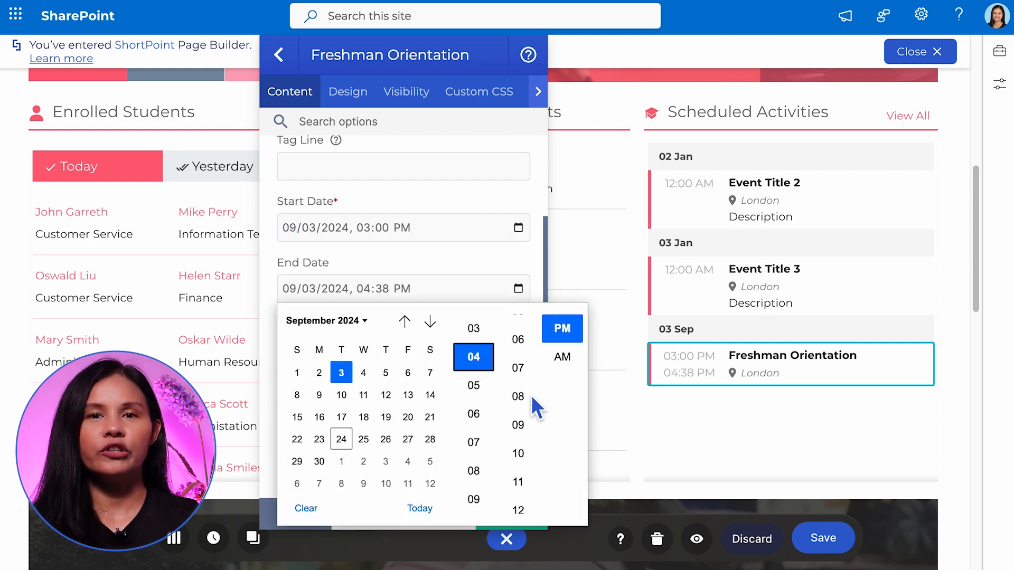
{"action": "left_click", "coordinate": [518, 352]}
{"action": "left_click", "coordinate": [514, 272]}
Set the Freshman Orientation event's location to 310 auditorium and return to the Events items.
{"action": "double_click", "coordinate": [304, 350]}
{"action": "type", "text": "310 auditorium"}
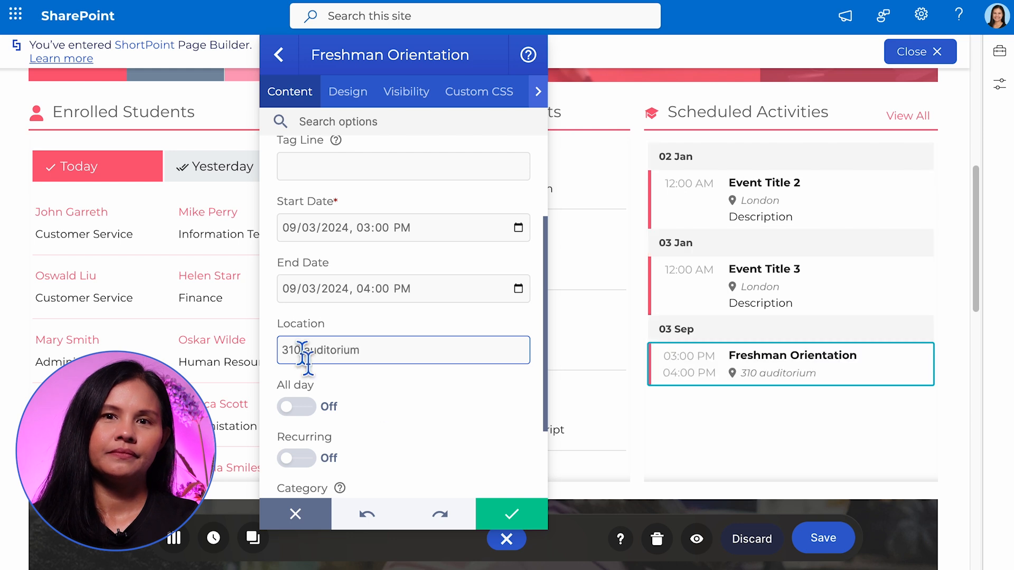
{"action": "scroll", "coordinate": [388, 436], "scroll_direction": "down", "scroll_amount": 2}
{"action": "left_click", "coordinate": [280, 55]}
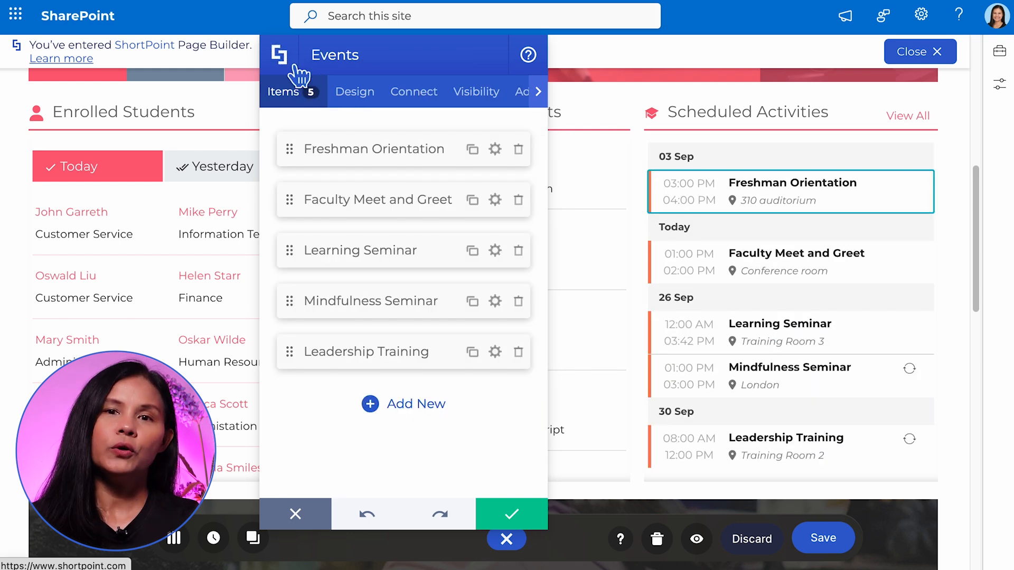
Review the Events element's style and color choices, and turn on Show Today in its design settings.
{"action": "left_click", "coordinate": [361, 96]}
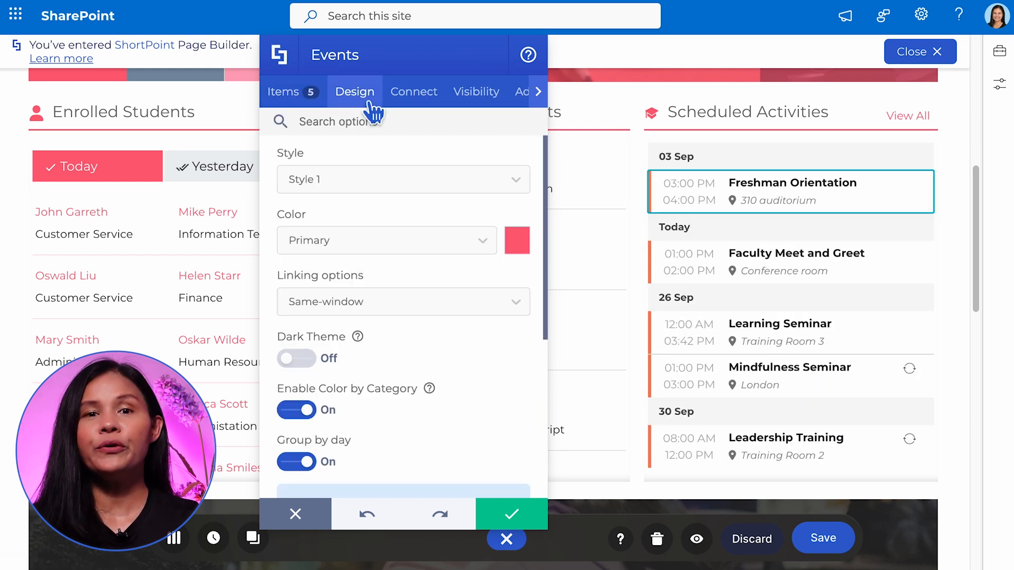
{"action": "left_click", "coordinate": [520, 180]}
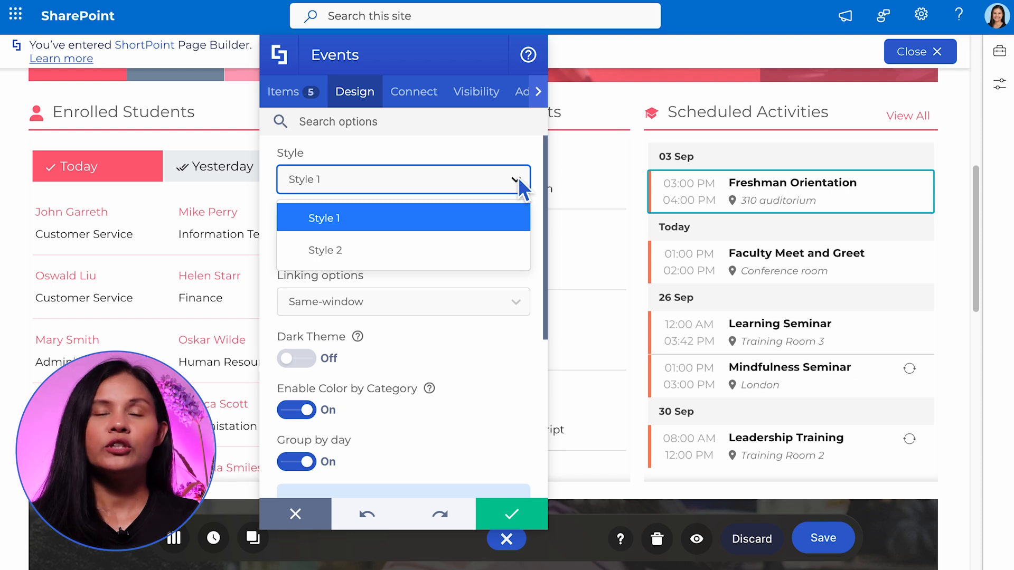
{"action": "left_click", "coordinate": [520, 182]}
{"action": "left_click", "coordinate": [488, 244]}
{"action": "left_click", "coordinate": [487, 249]}
{"action": "scroll", "coordinate": [464, 427], "scroll_direction": "down", "scroll_amount": 3}
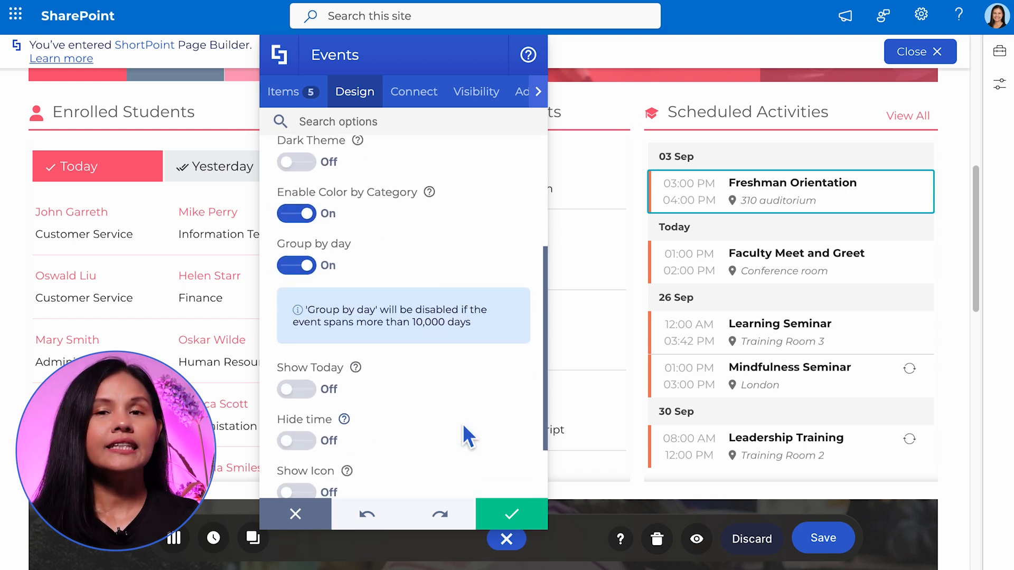
{"action": "left_click", "coordinate": [299, 391]}
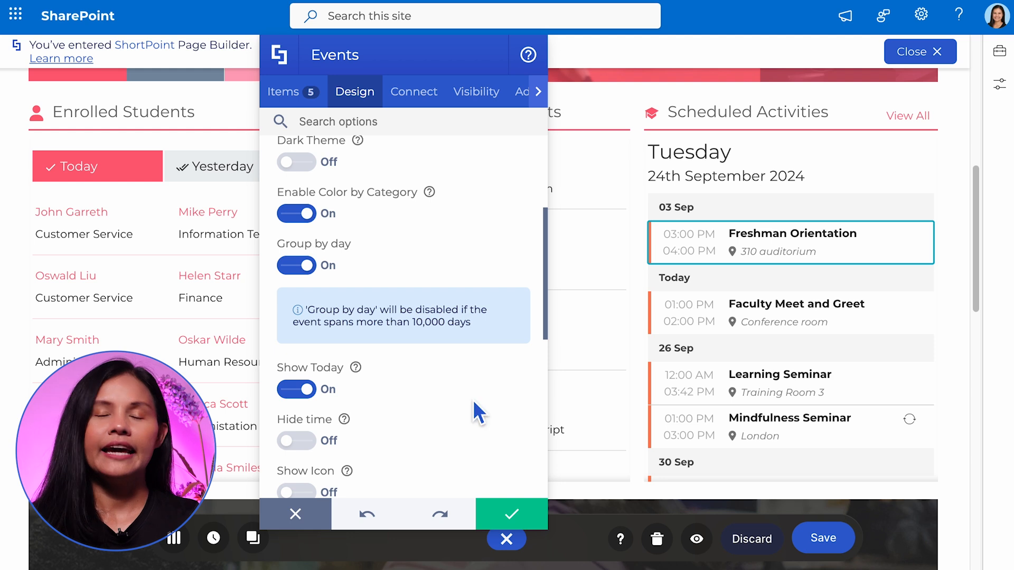
{"action": "scroll", "coordinate": [473, 400], "scroll_direction": "down", "scroll_amount": 4}
{"action": "scroll", "coordinate": [473, 400], "scroll_direction": "up", "scroll_amount": 2}
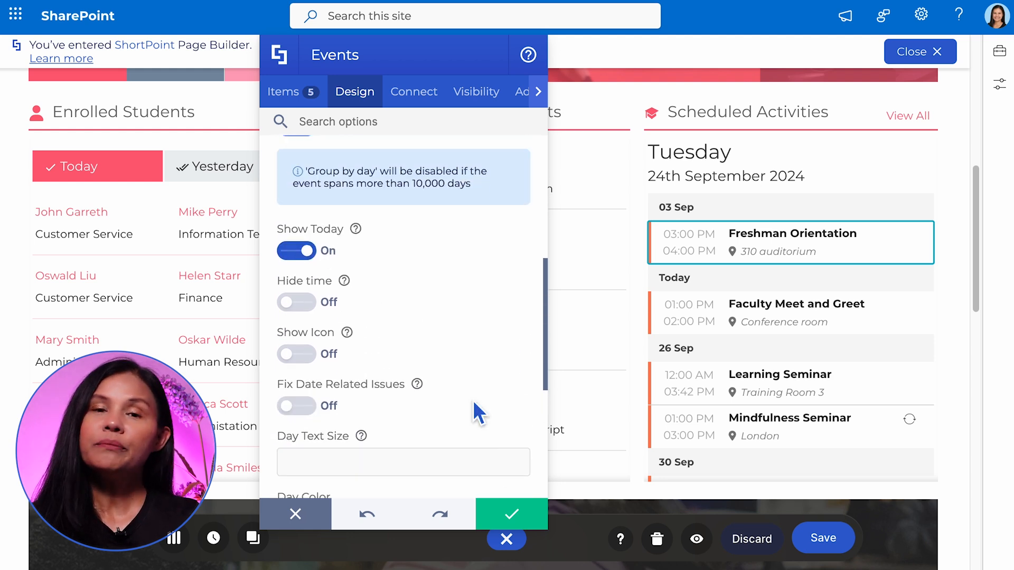
Review the Events element's advanced style options, apply the element settings, and save the page builder changes.
{"action": "left_click", "coordinate": [523, 93]}
{"action": "scroll", "coordinate": [439, 217], "scroll_direction": "up", "scroll_amount": 4}
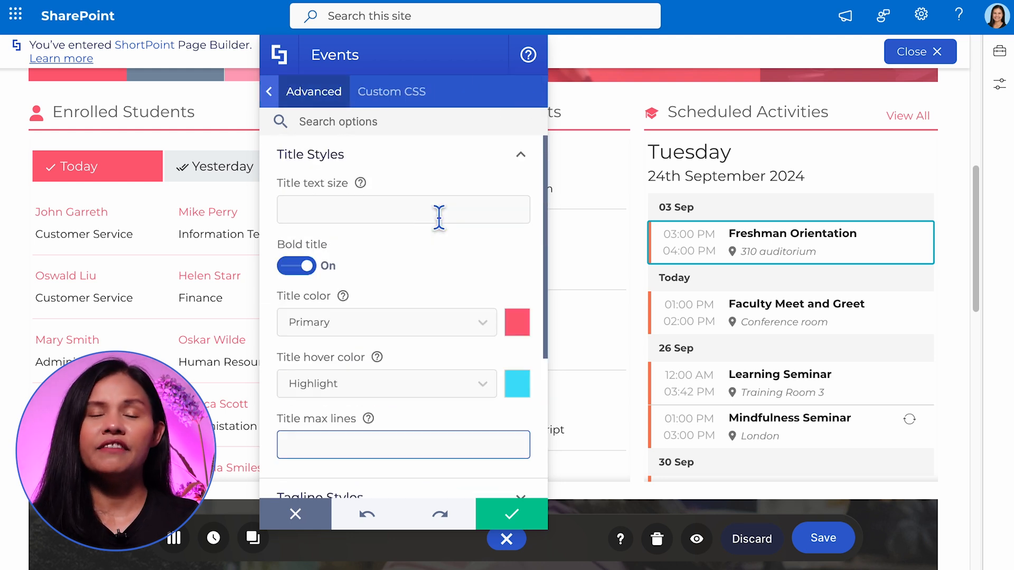
{"action": "scroll", "coordinate": [439, 217], "scroll_direction": "down", "scroll_amount": 4}
{"action": "scroll", "coordinate": [403, 349], "scroll_direction": "up", "scroll_amount": 1}
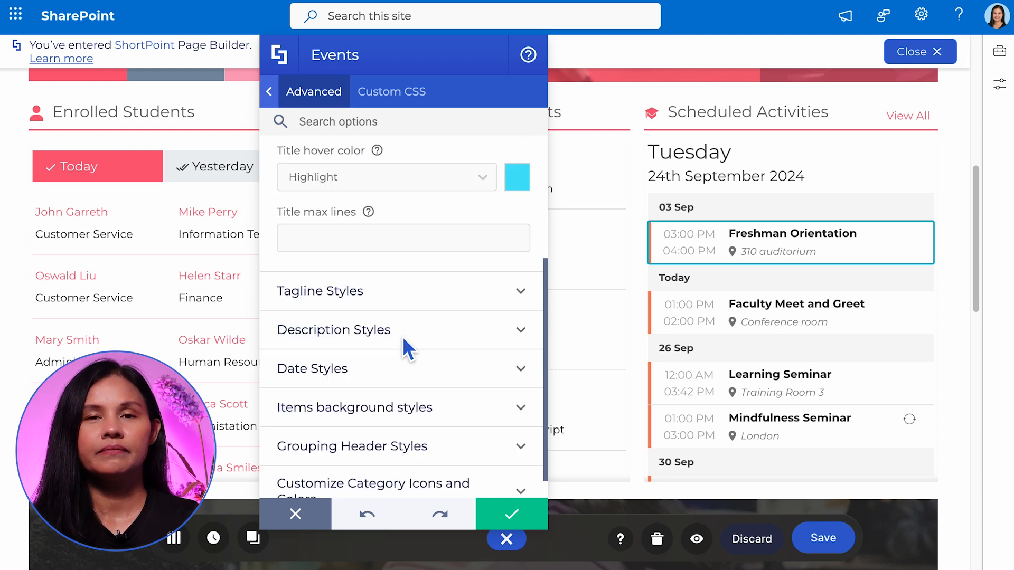
{"action": "left_click", "coordinate": [513, 515]}
{"action": "left_click", "coordinate": [837, 543]}
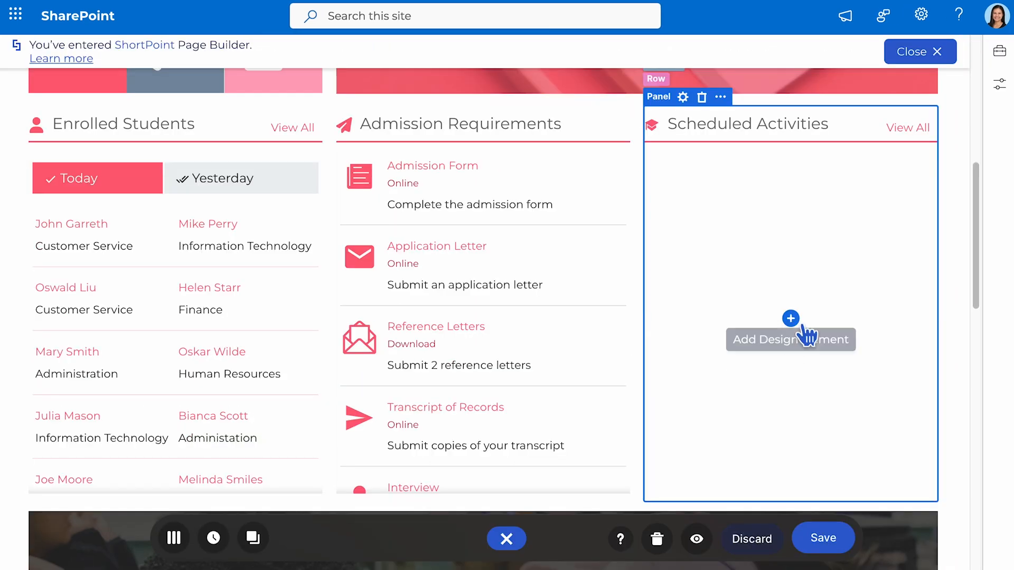
Insert a Date List element into the empty Scheduled Activities panel.
{"action": "left_click", "coordinate": [790, 318]}
{"action": "type", "text": "date"}
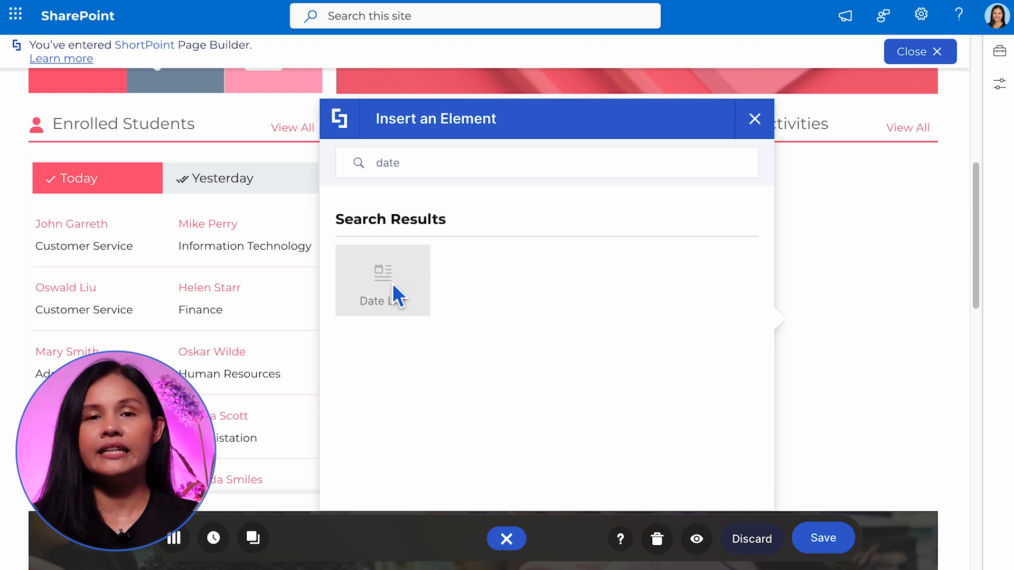
{"action": "left_click", "coordinate": [396, 293]}
{"action": "left_click_drag", "start_coordinate": [495, 68], "coordinate": [473, 66]}
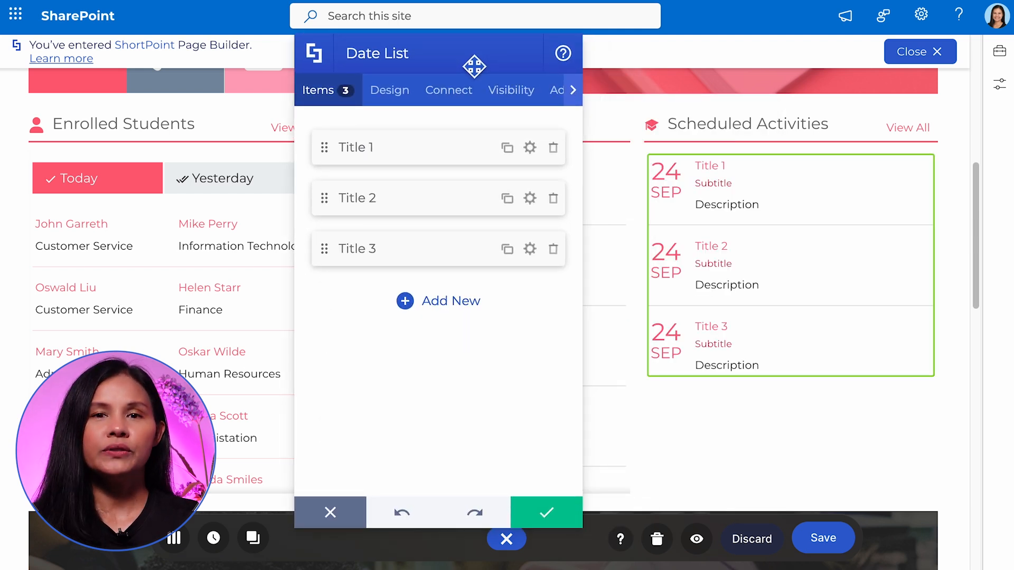
Set the Date List's date style to Mini-bar.
{"action": "left_click", "coordinate": [465, 147]}
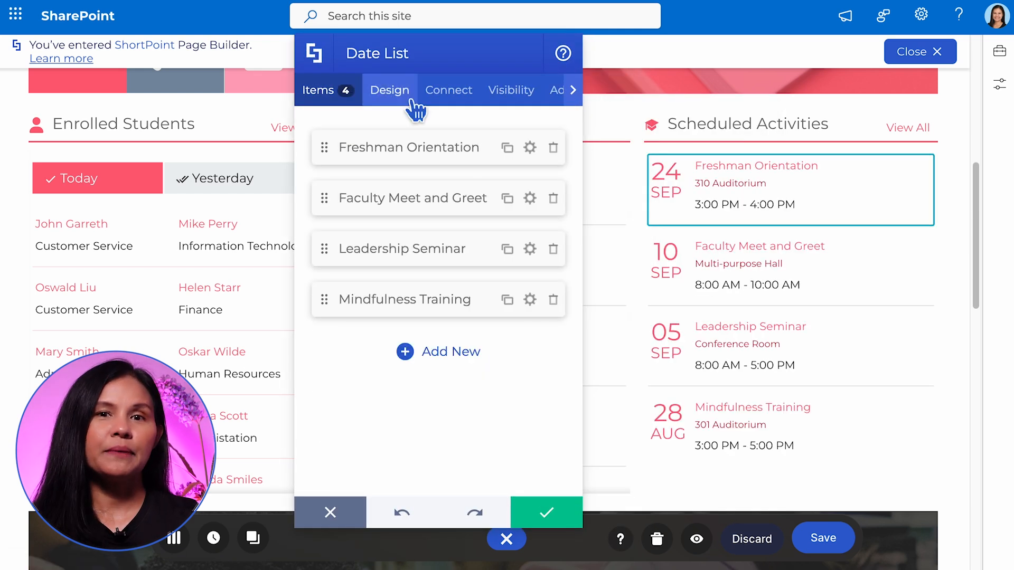
{"action": "left_click", "coordinate": [389, 90]}
{"action": "left_click", "coordinate": [544, 238]}
{"action": "left_click", "coordinate": [507, 308]}
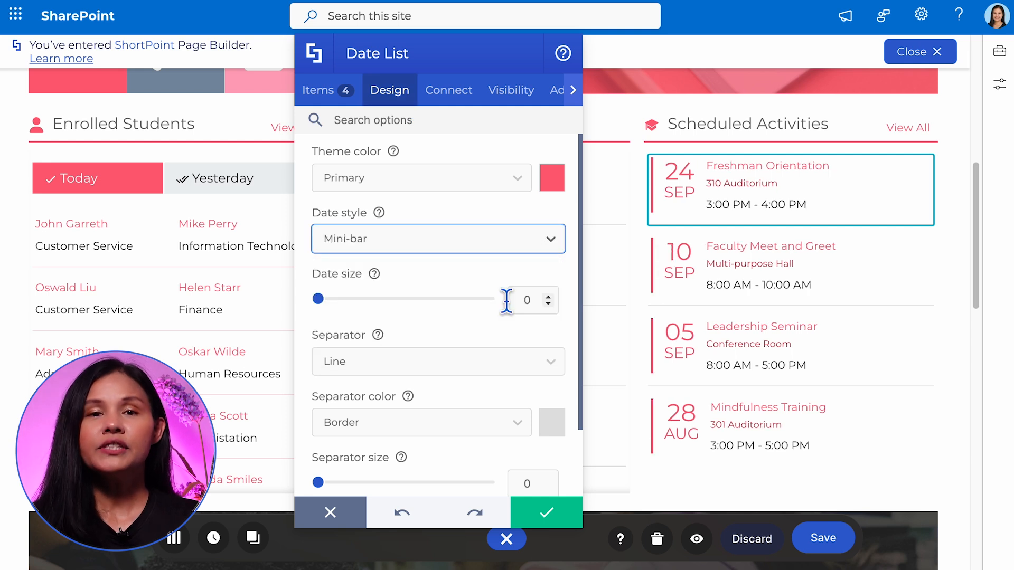
Review the Date List's advanced options and apply the element settings.
{"action": "left_click", "coordinate": [573, 91]}
{"action": "scroll", "coordinate": [478, 359], "scroll_direction": "down", "scroll_amount": 2}
{"action": "scroll", "coordinate": [486, 391], "scroll_direction": "up", "scroll_amount": 2}
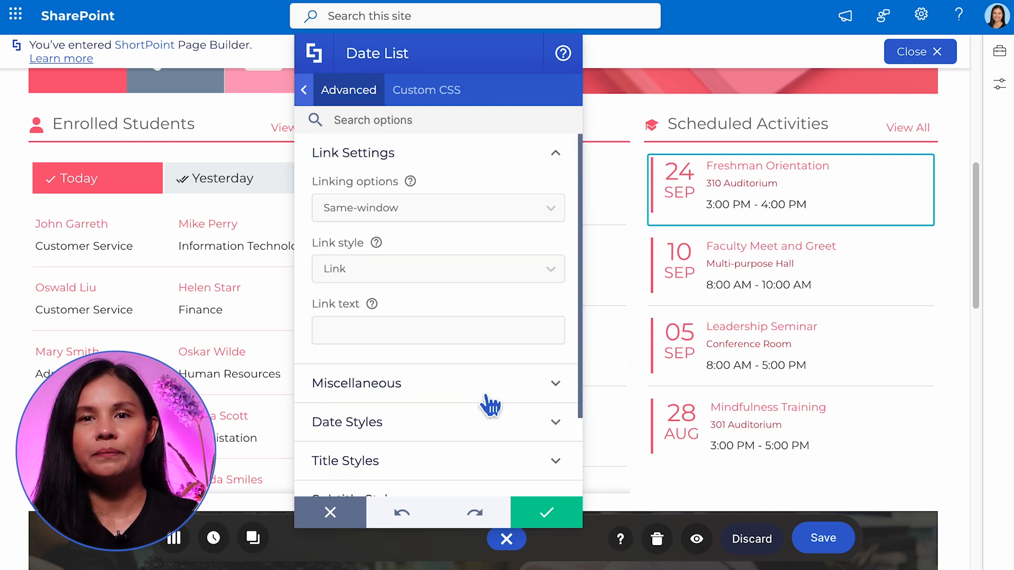
{"action": "left_click", "coordinate": [550, 513]}
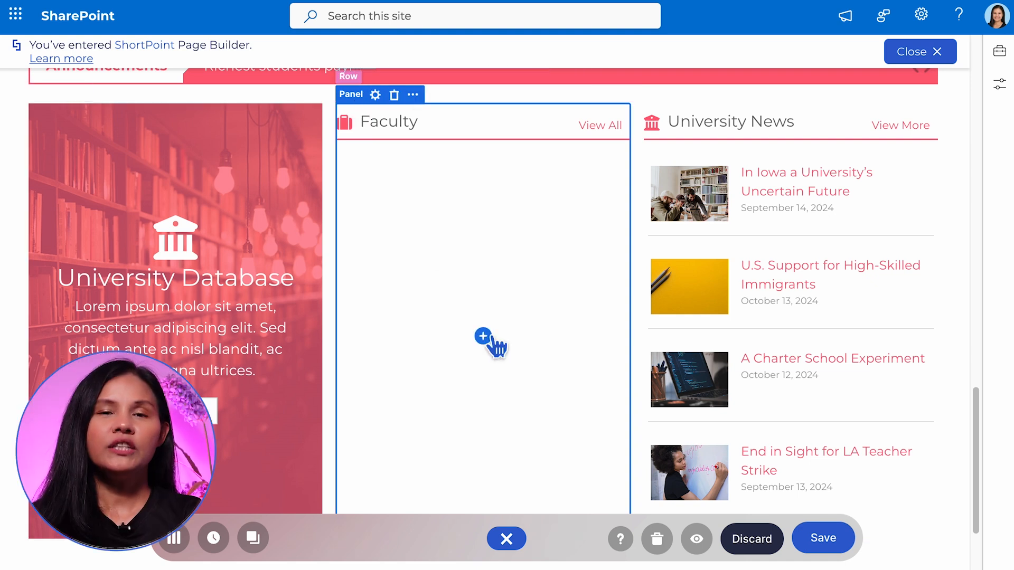
Insert an Image List element into the empty Faculty panel.
{"action": "left_click", "coordinate": [483, 336]}
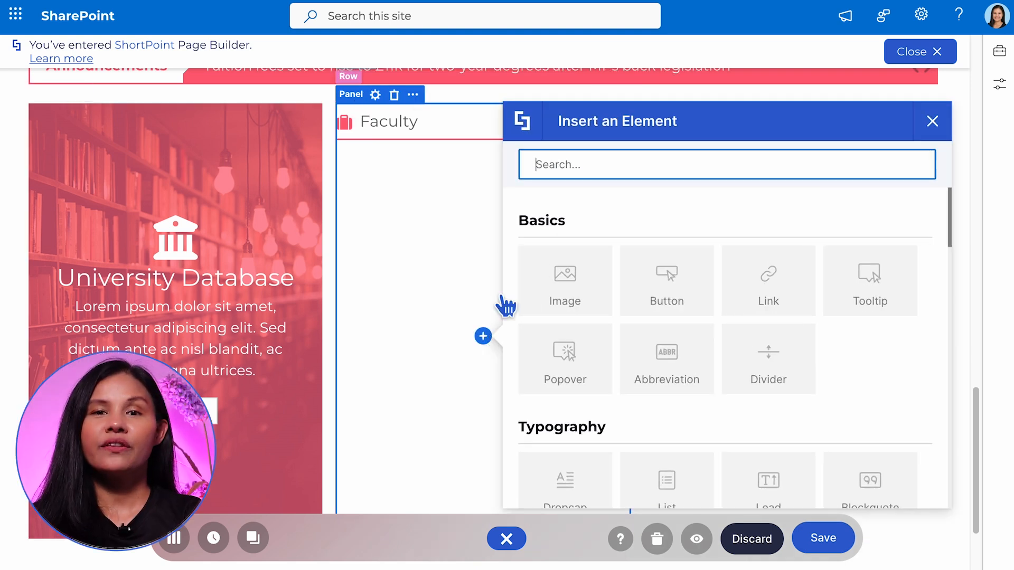
{"action": "left_click", "coordinate": [534, 164]}
{"action": "type", "text": "image"}
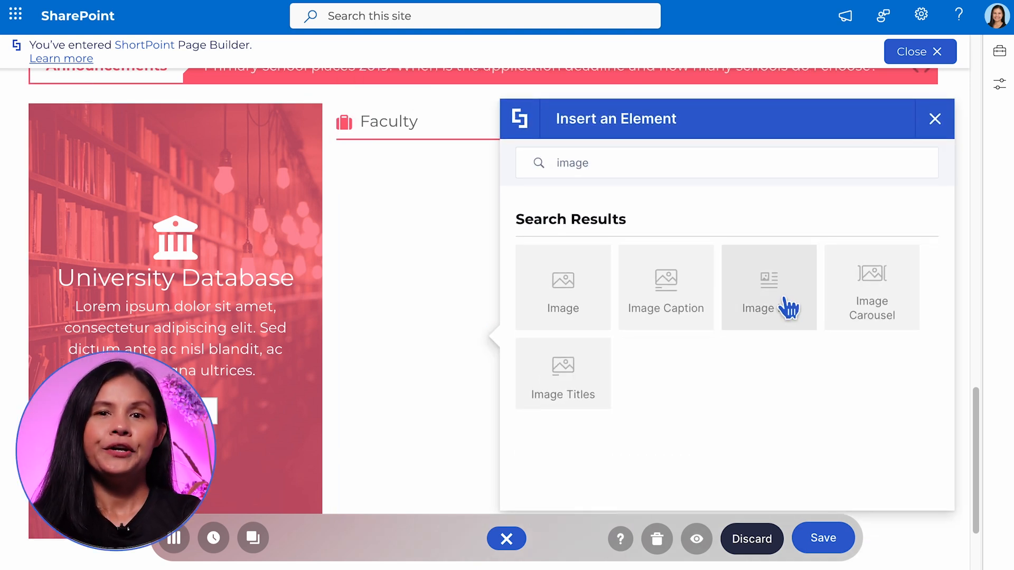
{"action": "left_click", "coordinate": [781, 298]}
{"action": "left_click_drag", "start_coordinate": [533, 62], "coordinate": [860, 51]}
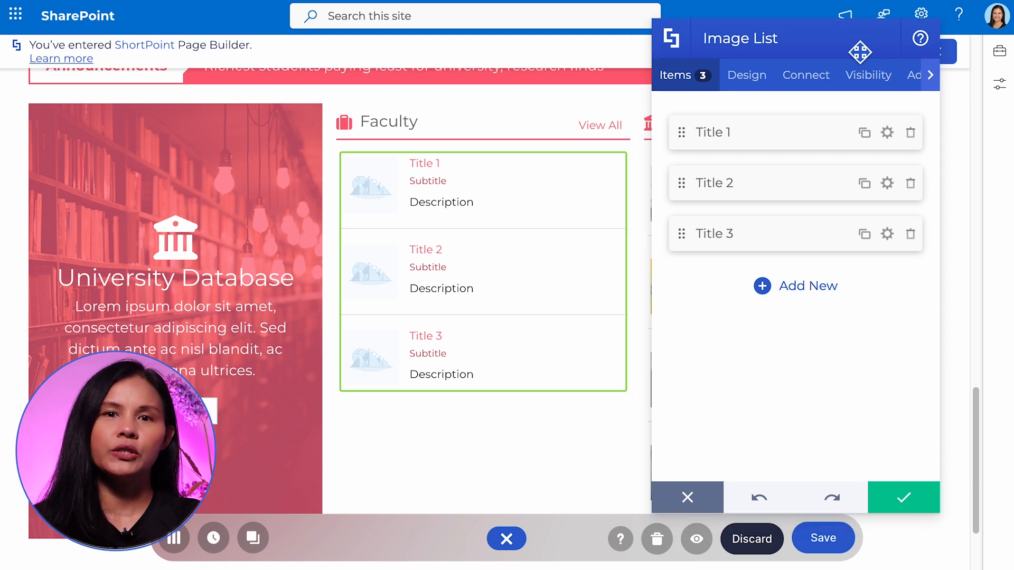
Fill in the first image item: the faculty member's full name as title, subtitle Leadership and description Open Profile.
{"action": "left_click", "coordinate": [793, 142]}
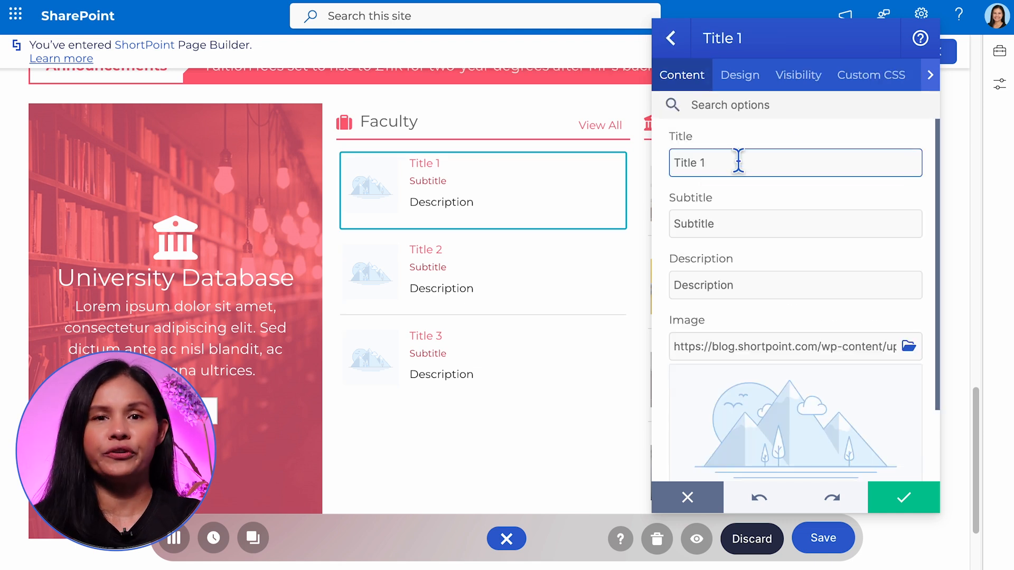
{"action": "key", "text": "Tab"}
{"action": "type", "text": "Leadership"}
{"action": "key", "text": "Tab"}
{"action": "type", "text": "Open Profile"}
Replace the first faculty item's image with the URL of the female_4.jpg profile picture and set its link to shortpoint.com.
{"action": "scroll", "coordinate": [845, 259], "scroll_direction": "down", "scroll_amount": 2}
{"action": "triple_click", "coordinate": [768, 260]}
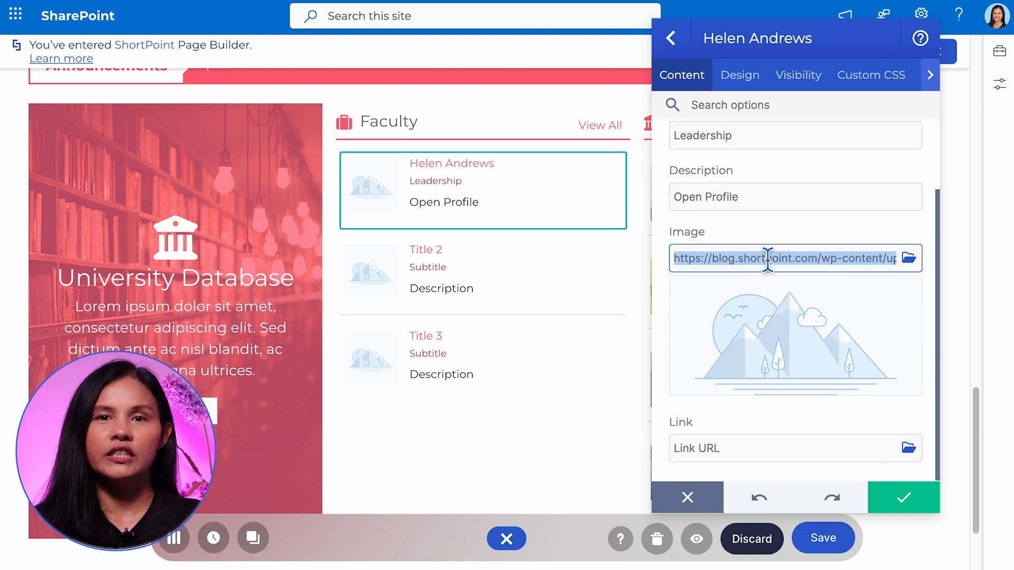
{"action": "type", "text": "https://shortpoint-templates.s3.us-west-2.amazonaws.com/shared/profile+pics/female_4.jpg"}
{"action": "left_click", "coordinate": [743, 455]}
{"action": "type", "text": "shortp"}
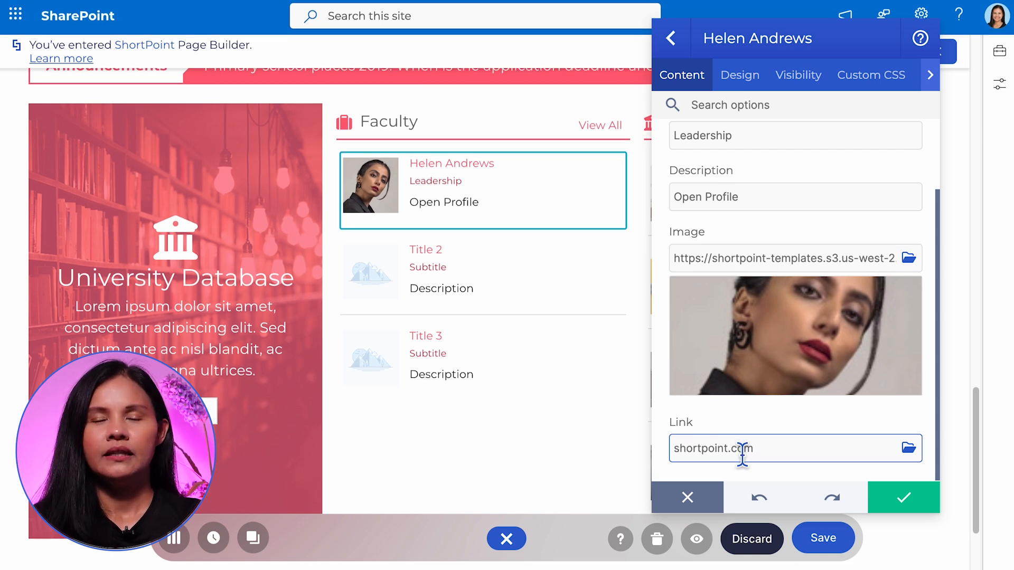
Review the design options of the first faculty item and of the whole Image List, including its image settings.
{"action": "left_click", "coordinate": [742, 79]}
{"action": "left_click", "coordinate": [915, 464]}
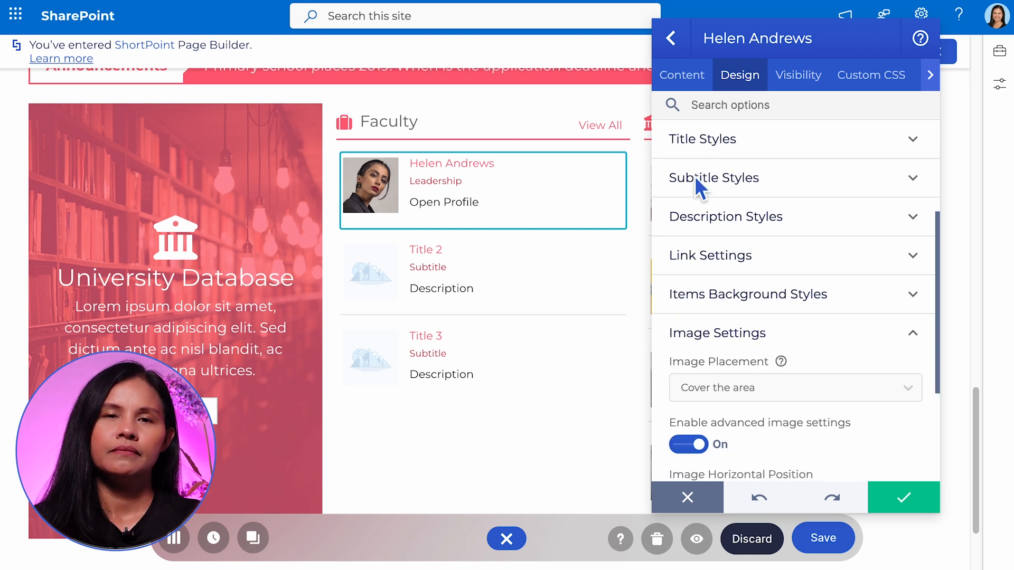
{"action": "left_click", "coordinate": [674, 40]}
{"action": "left_click", "coordinate": [746, 77]}
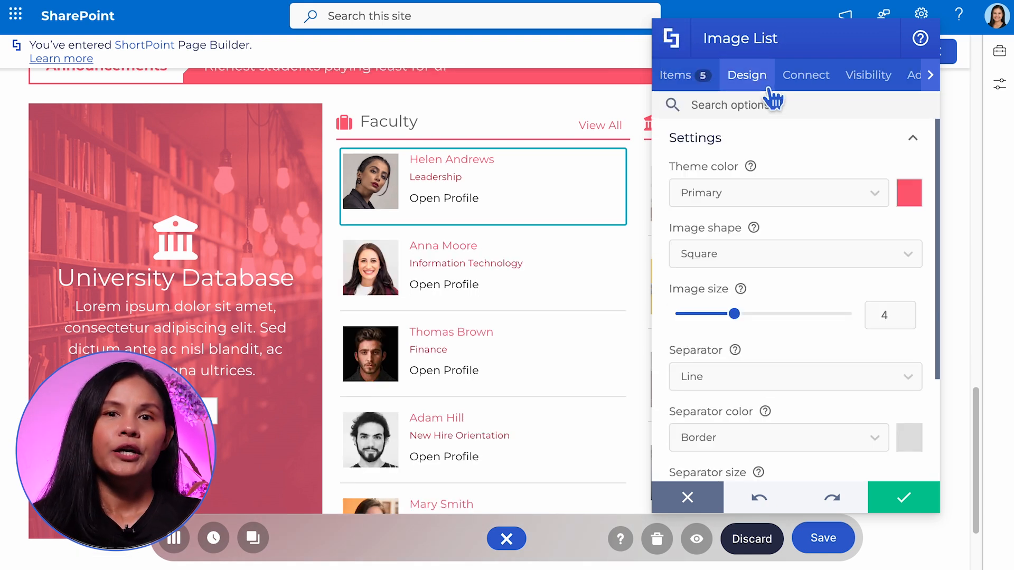
{"action": "scroll", "coordinate": [904, 211], "scroll_direction": "down", "scroll_amount": 3}
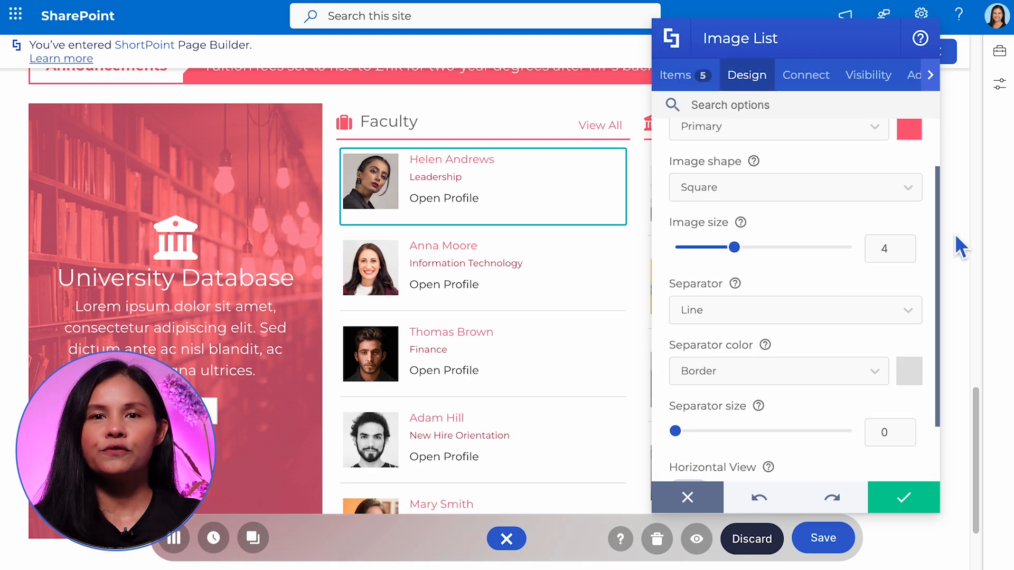
{"action": "scroll", "coordinate": [872, 450], "scroll_direction": "down", "scroll_amount": 3}
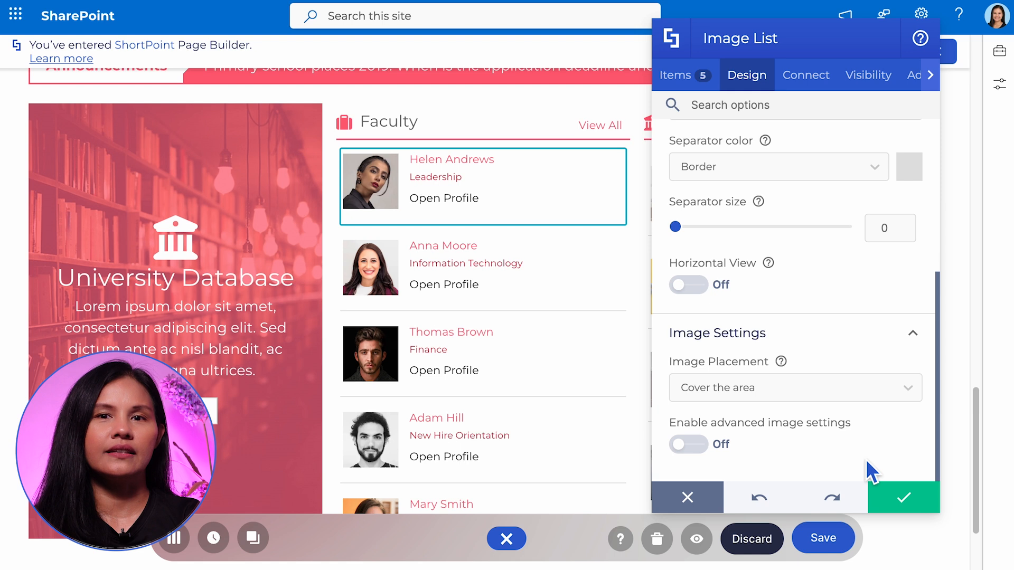
Review the Image List's advanced image and title styles, apply the element settings and save the page.
{"action": "left_click", "coordinate": [929, 75]}
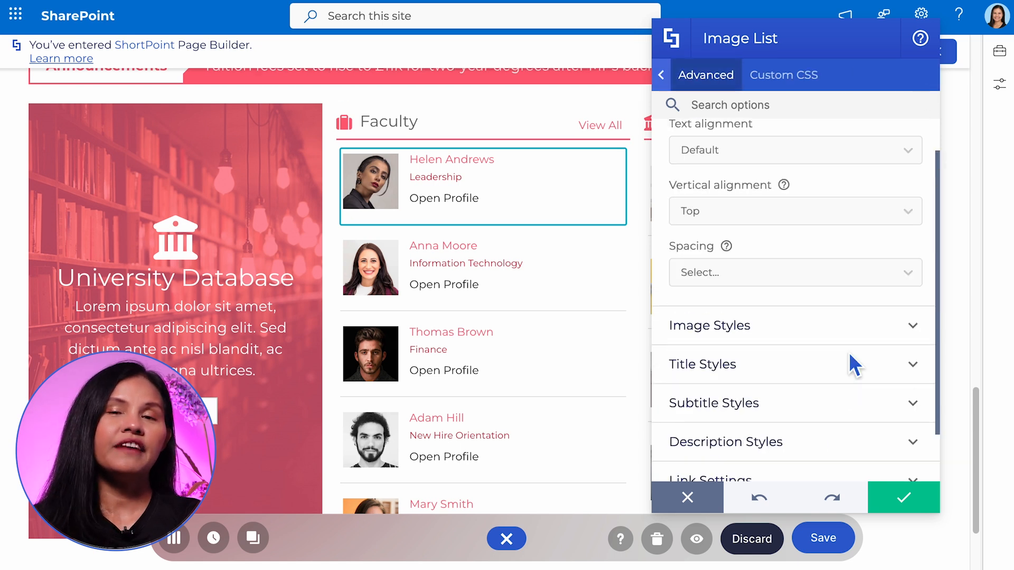
{"action": "left_click", "coordinate": [914, 285]}
{"action": "scroll", "coordinate": [911, 288], "scroll_direction": "down", "scroll_amount": 6}
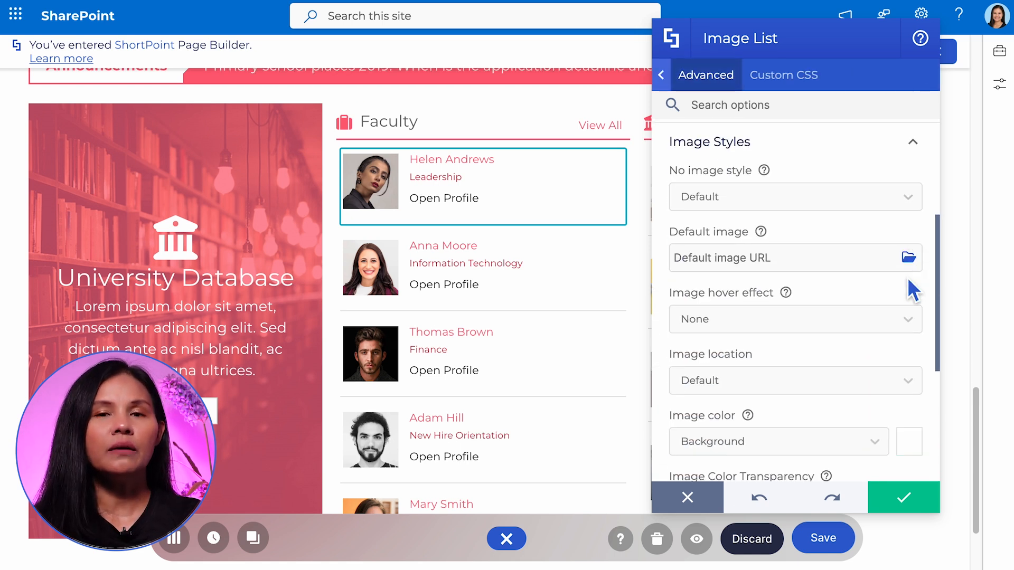
{"action": "left_click", "coordinate": [918, 311]}
{"action": "scroll", "coordinate": [925, 317], "scroll_direction": "down", "scroll_amount": 4}
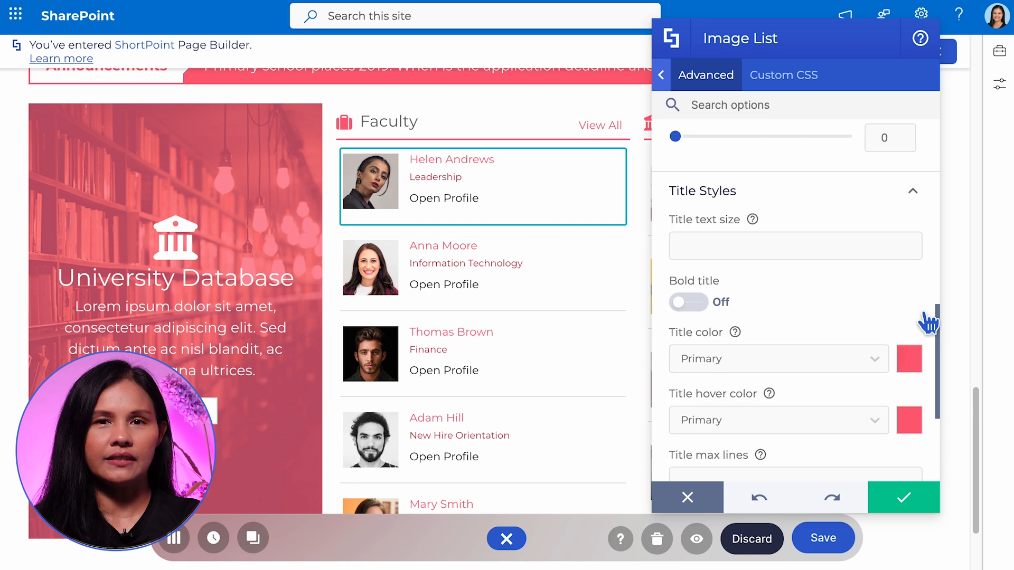
{"action": "left_click", "coordinate": [904, 497]}
{"action": "left_click", "coordinate": [823, 539]}
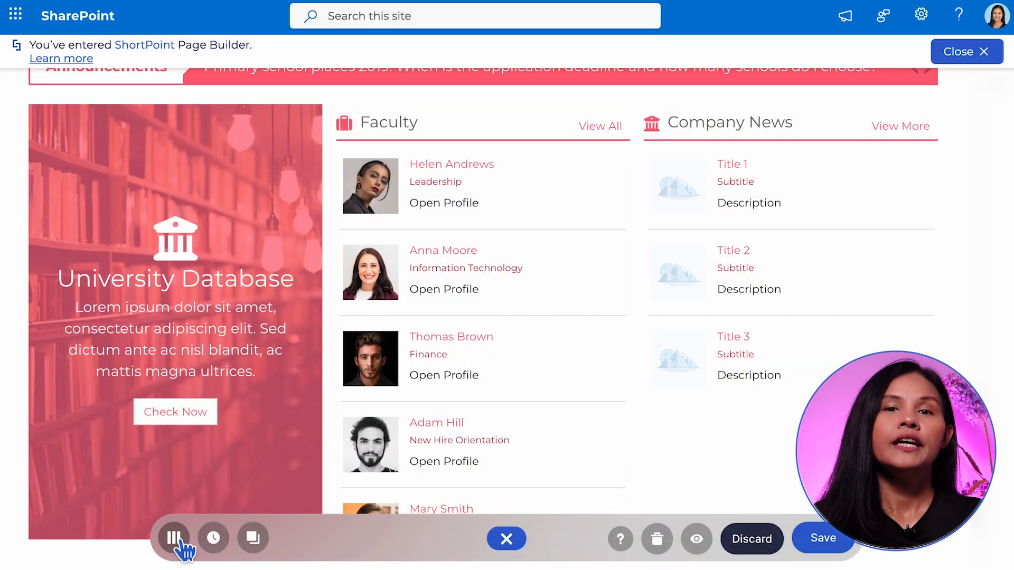
Open the Company News panel's Image List settings in grid mode and choose the Site News connection.
{"action": "left_click", "coordinate": [175, 538]}
{"action": "scroll", "coordinate": [507, 285], "scroll_direction": "down", "scroll_amount": 12}
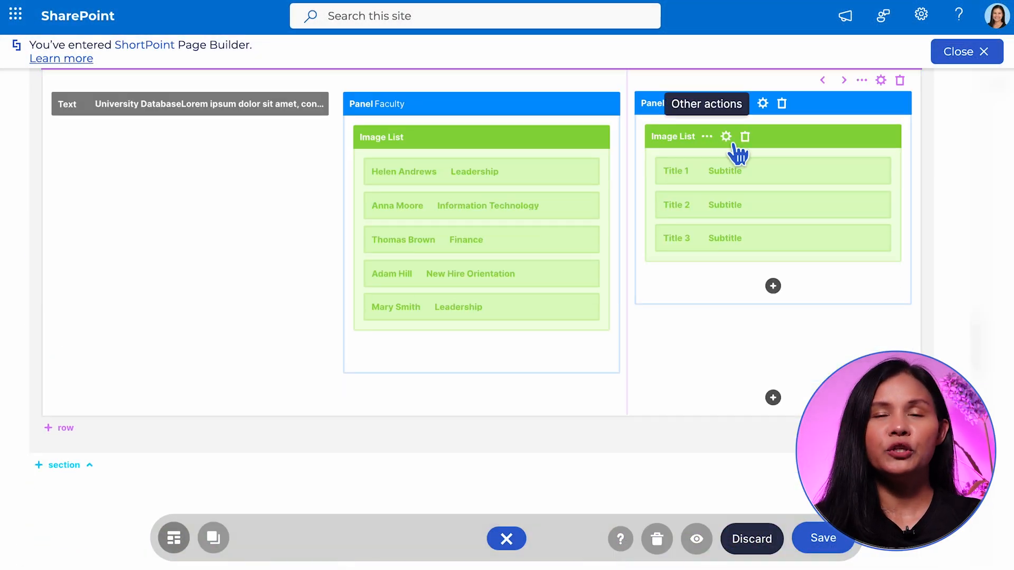
{"action": "left_click", "coordinate": [727, 140]}
{"action": "left_click", "coordinate": [232, 108]}
{"action": "left_click", "coordinate": [466, 412]}
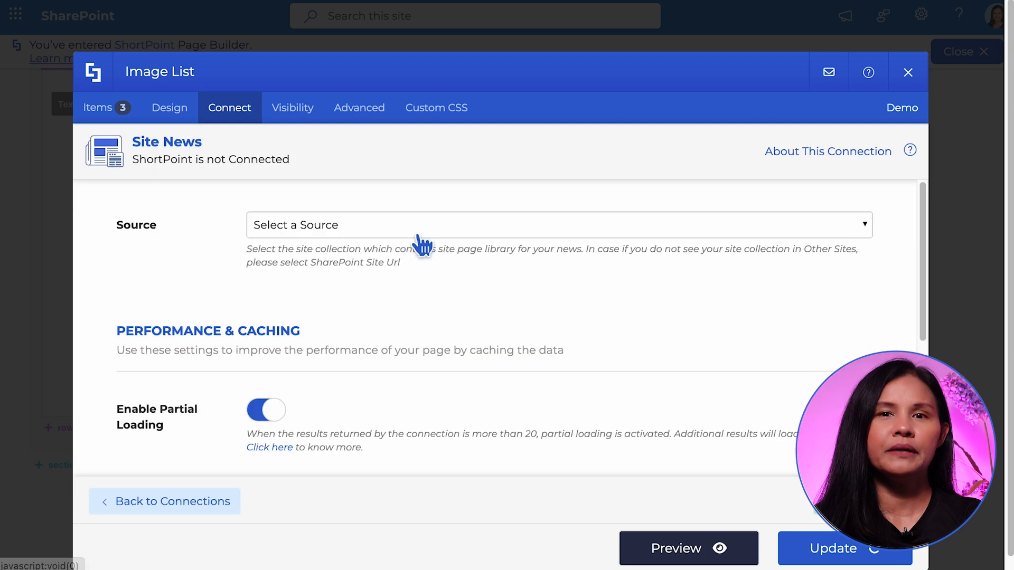
Select the source for the Site News connection and connect the Image List to it.
{"action": "left_click", "coordinate": [418, 238]}
{"action": "left_click", "coordinate": [422, 325]}
{"action": "left_click", "coordinate": [422, 325]}
{"action": "scroll", "coordinate": [445, 442], "scroll_direction": "down", "scroll_amount": 5}
{"action": "left_click", "coordinate": [445, 439]}
{"action": "left_click", "coordinate": [415, 390]}
{"action": "left_click", "coordinate": [421, 435]}
Map the news items' title to Title, subtitle to Author and description to Description.
{"action": "left_click", "coordinate": [98, 108]}
{"action": "left_click", "coordinate": [852, 194]}
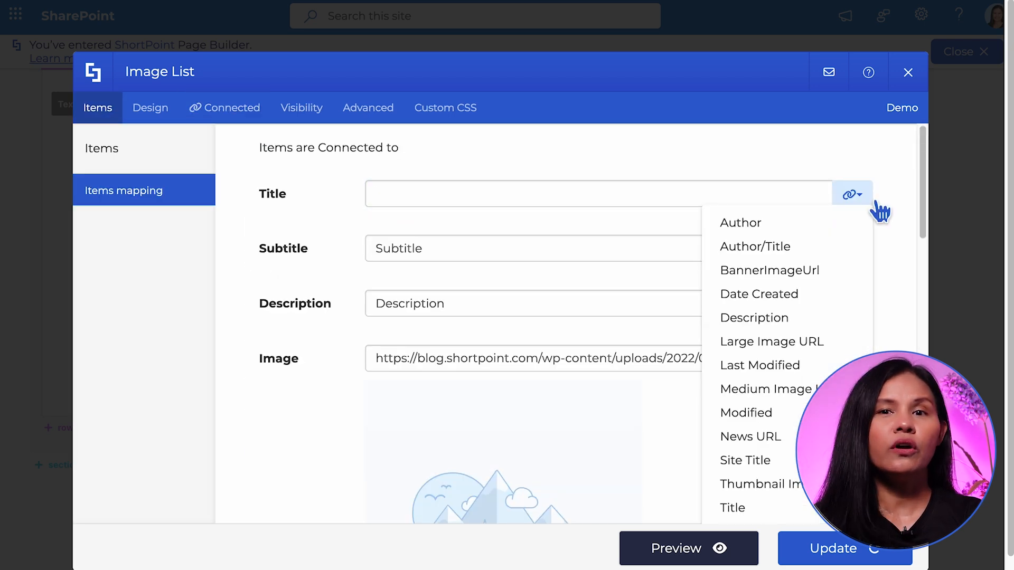
{"action": "left_click", "coordinate": [745, 507]}
{"action": "left_click", "coordinate": [853, 249]}
{"action": "left_click", "coordinate": [741, 277]}
{"action": "left_click", "coordinate": [852, 304]}
{"action": "left_click", "coordinate": [754, 428]}
Map the news items' image to the thumbnail image field and their link to a connected field.
{"action": "left_click", "coordinate": [853, 359]}
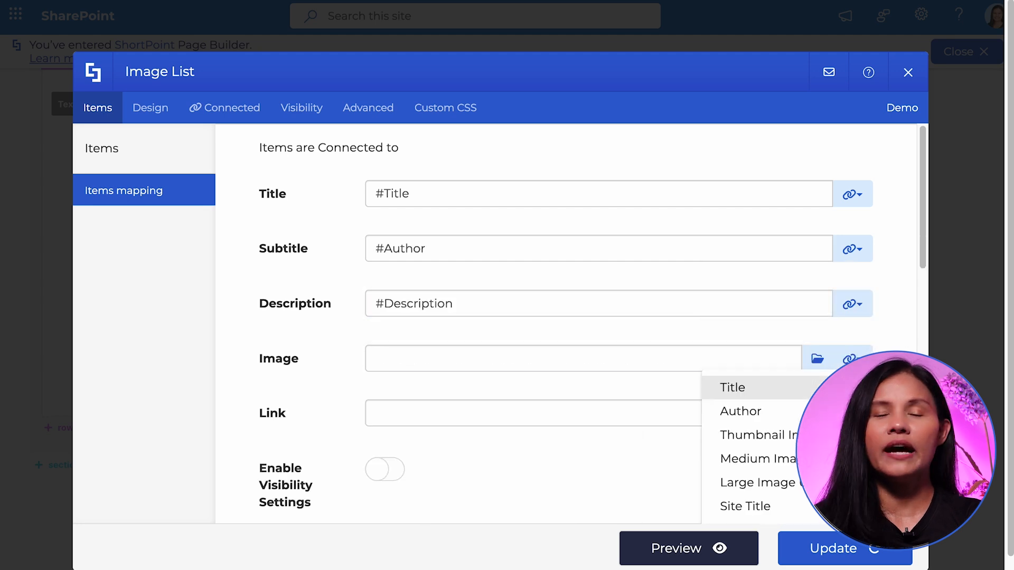
{"action": "left_click", "coordinate": [756, 434]}
{"action": "scroll", "coordinate": [755, 434], "scroll_direction": "down", "scroll_amount": 2}
{"action": "left_click", "coordinate": [853, 329]}
{"action": "scroll", "coordinate": [760, 430], "scroll_direction": "down", "scroll_amount": 1}
{"action": "left_click", "coordinate": [761, 441]}
{"action": "scroll", "coordinate": [760, 441], "scroll_direction": "up", "scroll_amount": 3}
Preview and update the connected news list, and view it in the live page preview.
{"action": "left_click", "coordinate": [693, 557]}
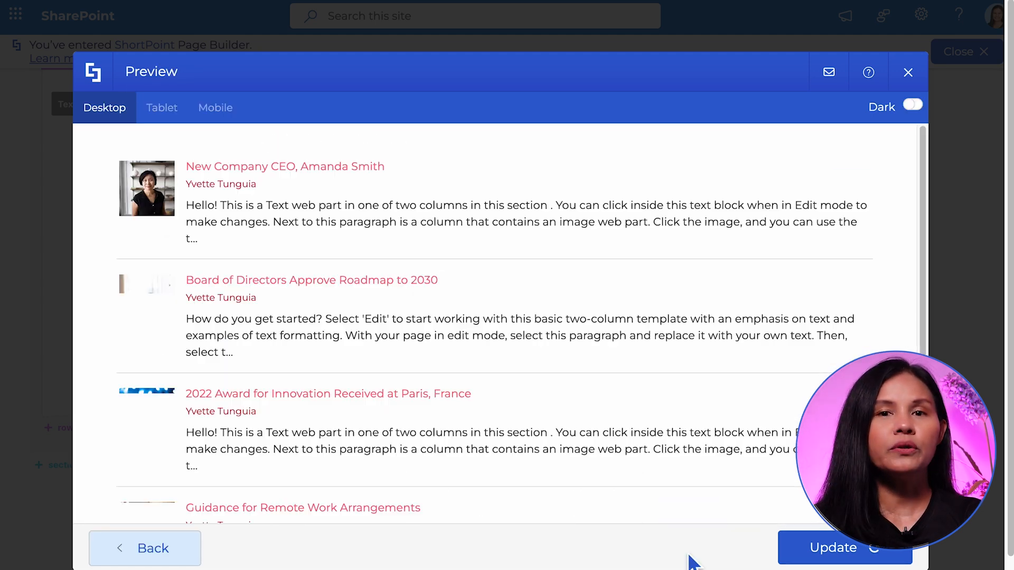
{"action": "left_click", "coordinate": [832, 555]}
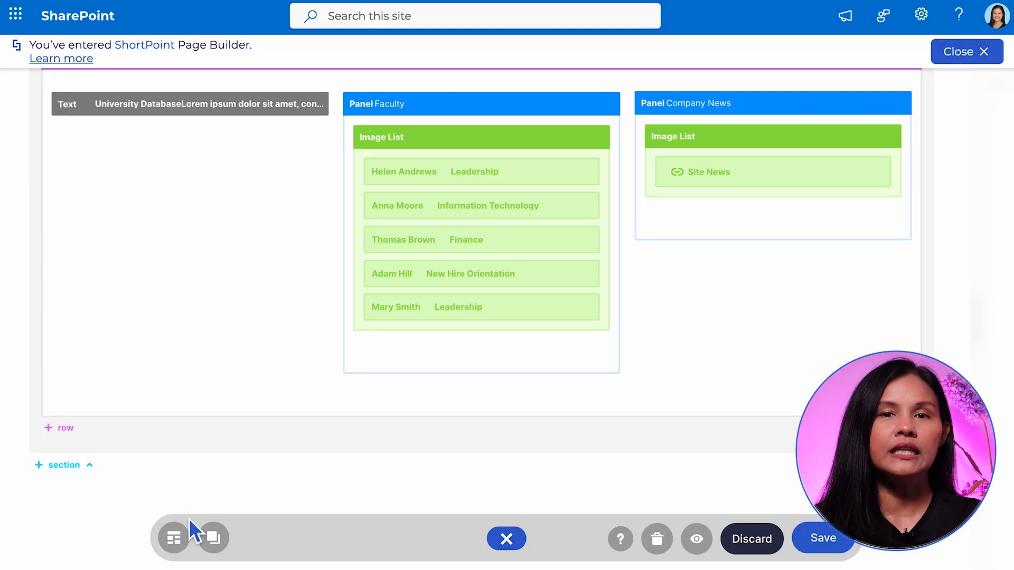
{"action": "left_click", "coordinate": [171, 539]}
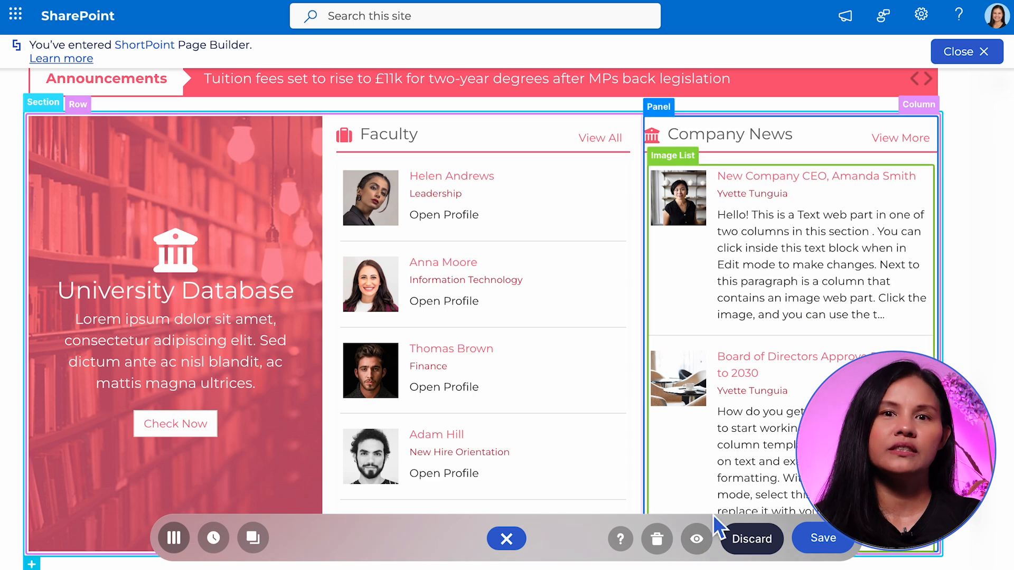
{"action": "left_click", "coordinate": [697, 538]}
{"action": "scroll", "coordinate": [857, 431], "scroll_direction": "down", "scroll_amount": 5}
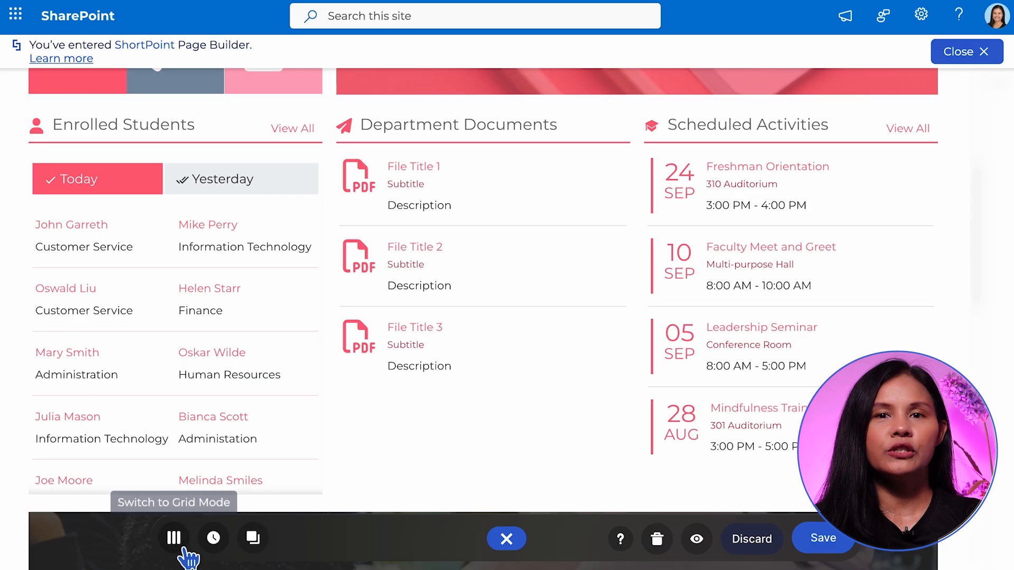
Connect the File List in the Department Documents panel to the current site's Department Documents library.
{"action": "left_click", "coordinate": [175, 540]}
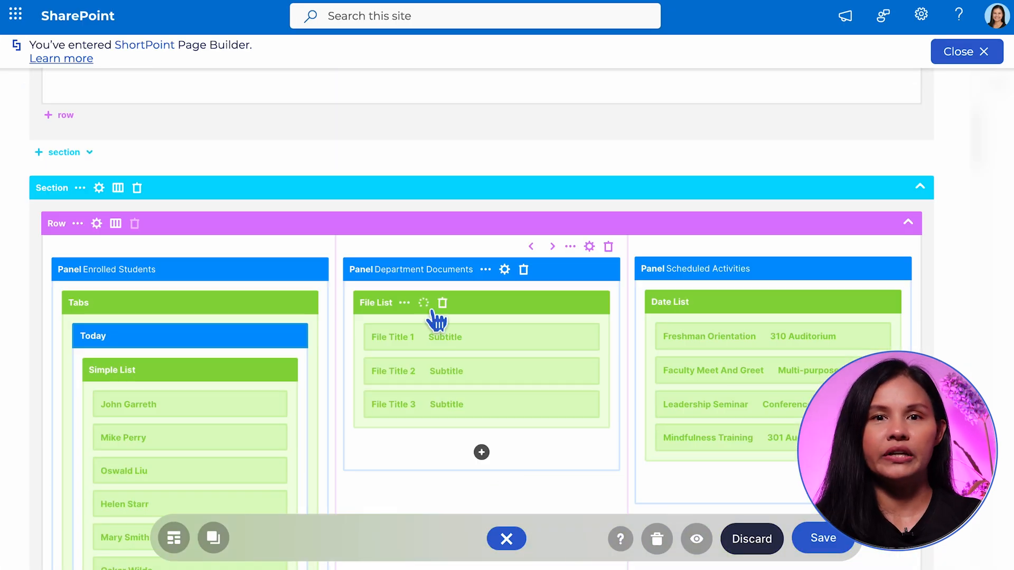
{"action": "left_click", "coordinate": [432, 244]}
{"action": "left_click", "coordinate": [230, 108]}
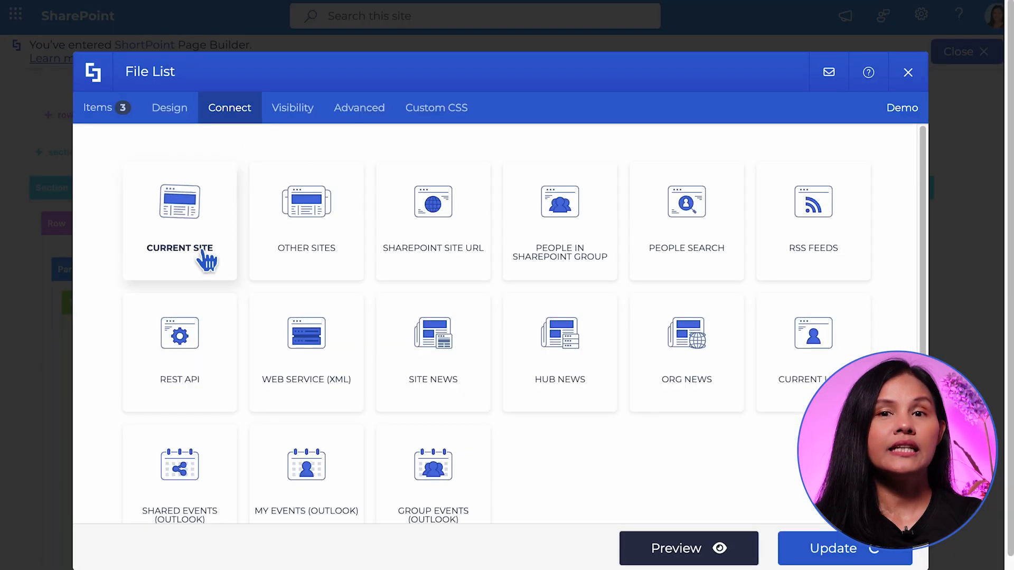
{"action": "left_click", "coordinate": [203, 250]}
{"action": "left_click", "coordinate": [342, 236]}
{"action": "left_click", "coordinate": [323, 374]}
{"action": "left_click", "coordinate": [856, 500]}
Replace the File List's placeholder title with the file name field and its subtitle with a connected person field.
{"action": "left_click", "coordinate": [111, 119]}
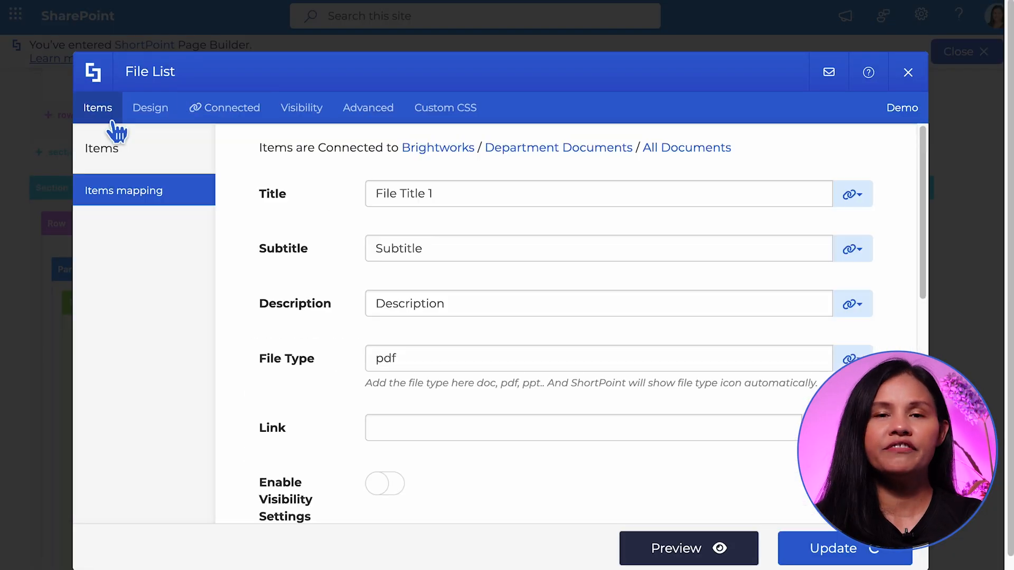
{"action": "triple_click", "coordinate": [413, 200]}
{"action": "key", "text": "BackSpace"}
{"action": "left_click", "coordinate": [862, 195]}
{"action": "left_click", "coordinate": [730, 436]}
{"action": "triple_click", "coordinate": [407, 250]}
{"action": "key", "text": "BackSpace"}
{"action": "left_click", "coordinate": [858, 250]}
{"action": "left_click", "coordinate": [735, 406]}
Map the File List's description to Modified and its file type to DocIcon.
{"action": "triple_click", "coordinate": [409, 305]}
{"action": "key", "text": "BackSpace"}
{"action": "left_click", "coordinate": [861, 310]}
{"action": "left_click", "coordinate": [732, 429]}
{"action": "triple_click", "coordinate": [390, 364]}
{"action": "key", "text": "BackSpace"}
{"action": "left_click", "coordinate": [858, 360]}
{"action": "scroll", "coordinate": [788, 446], "scroll_direction": "down", "scroll_amount": 3}
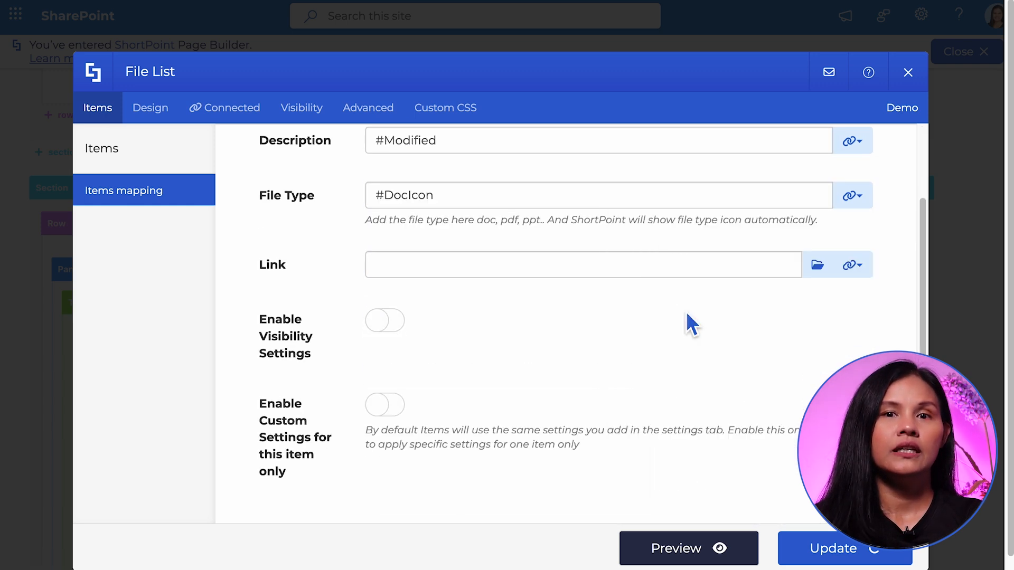
Map the File List items' link to a connected field.
{"action": "left_click", "coordinate": [583, 265]}
{"action": "left_click", "coordinate": [853, 265]}
{"action": "scroll", "coordinate": [788, 431], "scroll_direction": "down", "scroll_amount": 2}
{"action": "left_click", "coordinate": [690, 453]}
Preview and update the connected File List, and check the Department Documents panel in the live page preview.
{"action": "left_click", "coordinate": [688, 551]}
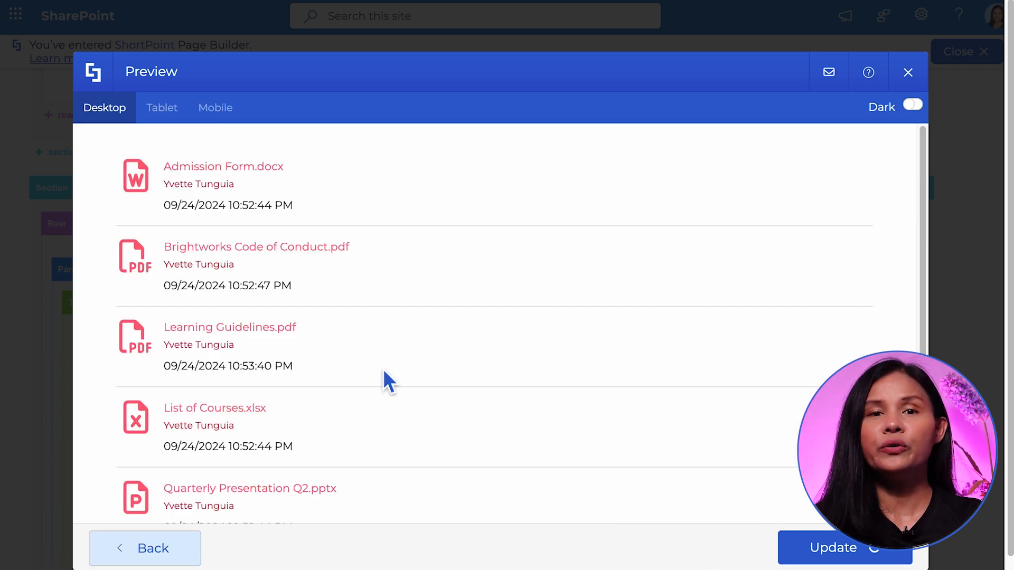
{"action": "left_click", "coordinate": [871, 549]}
{"action": "left_click", "coordinate": [175, 540]}
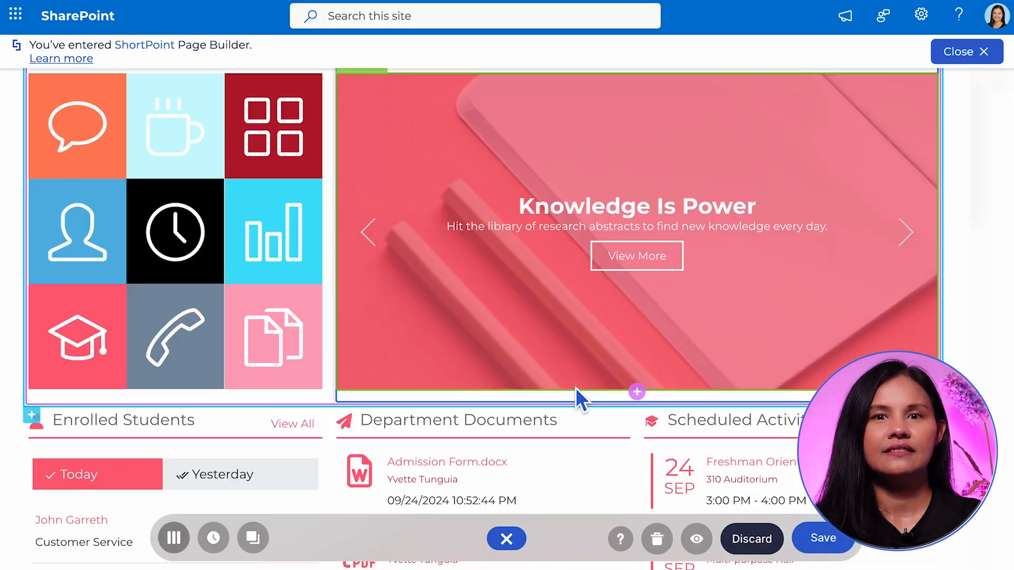
{"action": "scroll", "coordinate": [575, 388], "scroll_direction": "down", "scroll_amount": 5}
{"action": "left_click", "coordinate": [697, 538]}
{"action": "scroll", "coordinate": [511, 253], "scroll_direction": "down", "scroll_amount": 2}
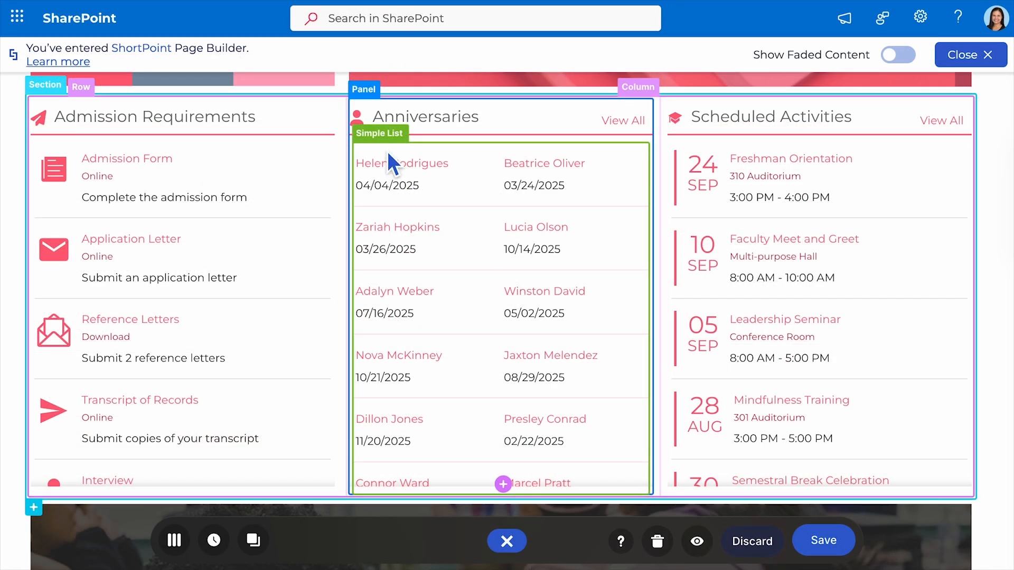
Open the Search & Filter Toolbar options of the Anniversaries Simple List, with the settings window moved off the list.
{"action": "left_click", "coordinate": [417, 136]}
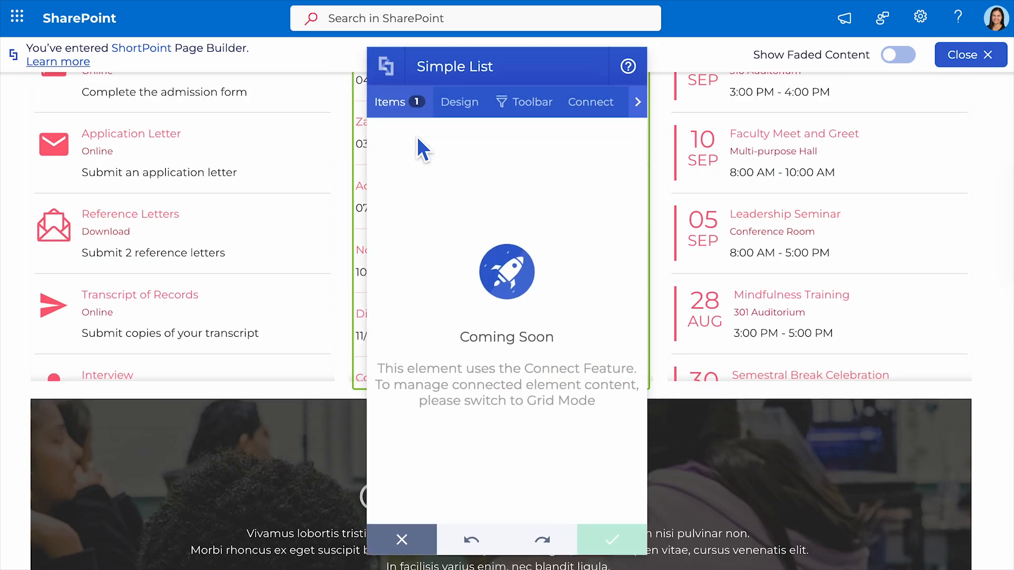
{"action": "left_click_drag", "start_coordinate": [427, 77], "coordinate": [208, 42]}
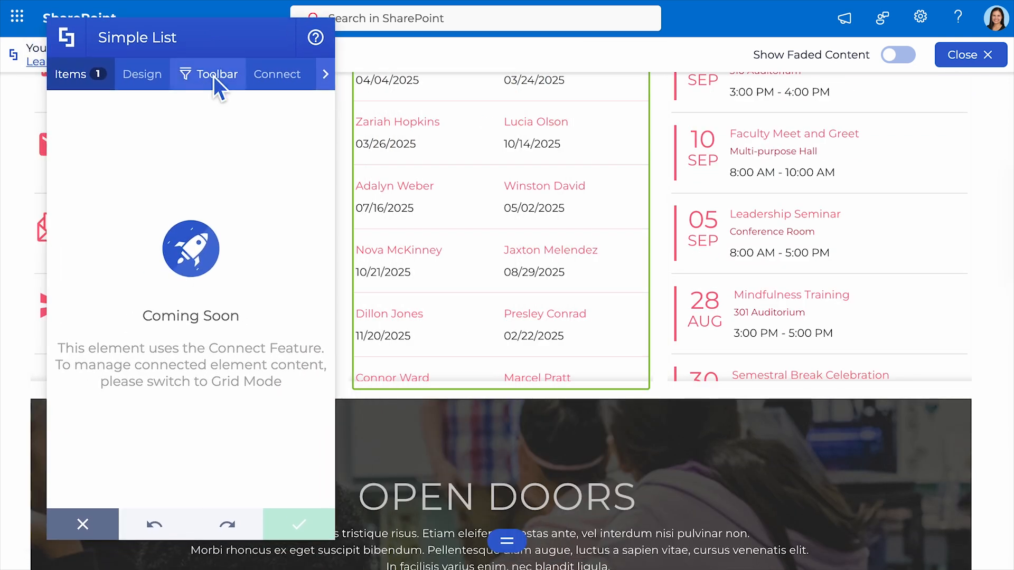
{"action": "left_click", "coordinate": [214, 76]}
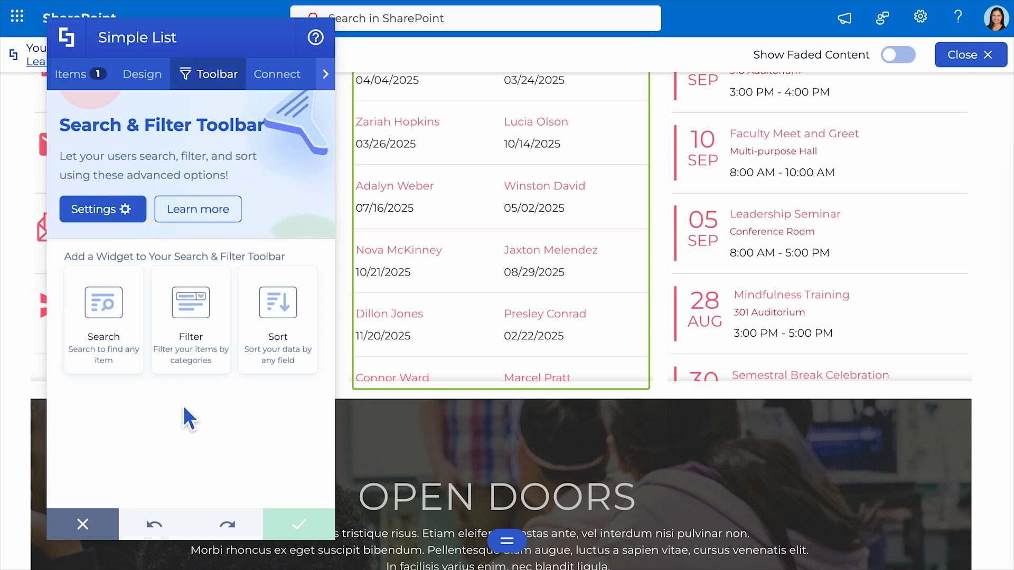
Add a Search widget that searches in Title, Subtitle and Description, placed on the right, and activate it.
{"action": "left_click", "coordinate": [115, 344]}
{"action": "left_click", "coordinate": [288, 251]}
{"action": "left_click", "coordinate": [332, 274]}
{"action": "left_click", "coordinate": [308, 316]}
{"action": "left_click", "coordinate": [249, 369]}
{"action": "scroll", "coordinate": [255, 366], "scroll_direction": "down", "scroll_amount": 3}
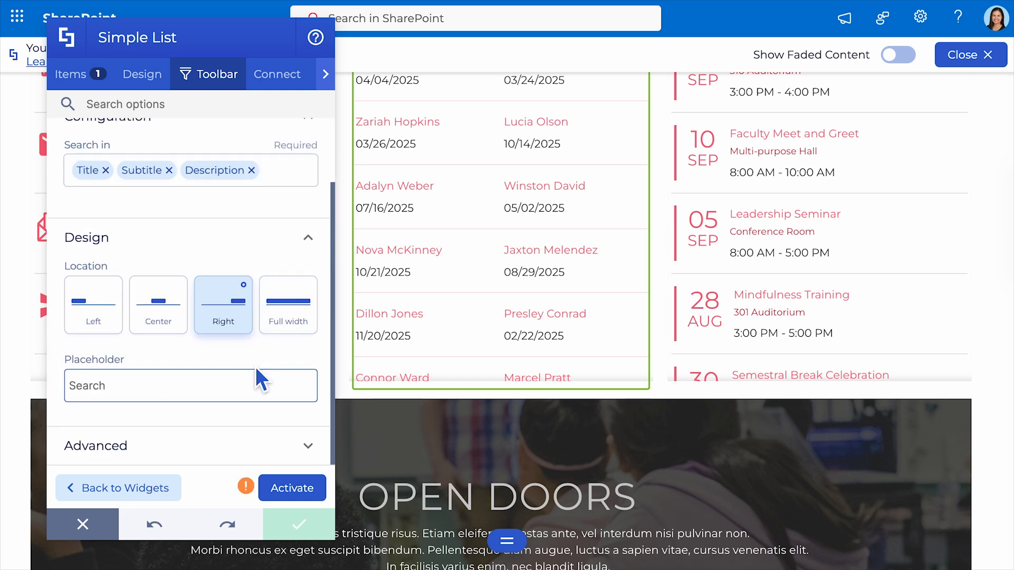
{"action": "left_click", "coordinate": [294, 497]}
{"action": "left_click", "coordinate": [125, 488]}
Open the Filter widget and save its first filter item with a field other than Subtitle to filter in.
{"action": "left_click", "coordinate": [193, 327]}
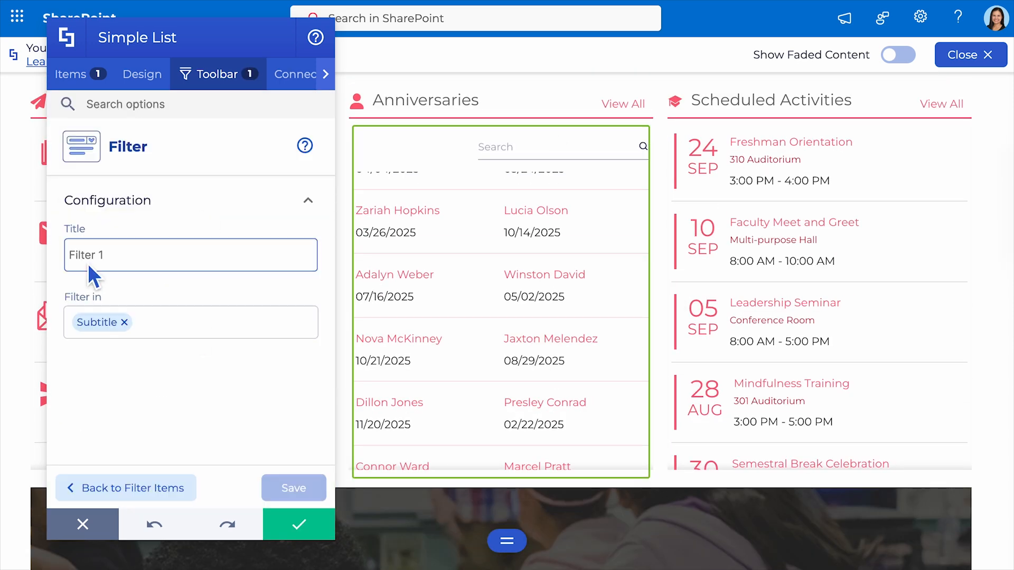
{"action": "left_click", "coordinate": [124, 322]}
{"action": "left_click", "coordinate": [97, 379]}
{"action": "left_click", "coordinate": [288, 489]}
Add a filter item titled Date, choose the field it filters in and activate the Filter widget.
{"action": "left_click", "coordinate": [193, 268]}
{"action": "left_click", "coordinate": [171, 266]}
{"action": "type", "text": "Date"}
{"action": "left_click", "coordinate": [150, 328]}
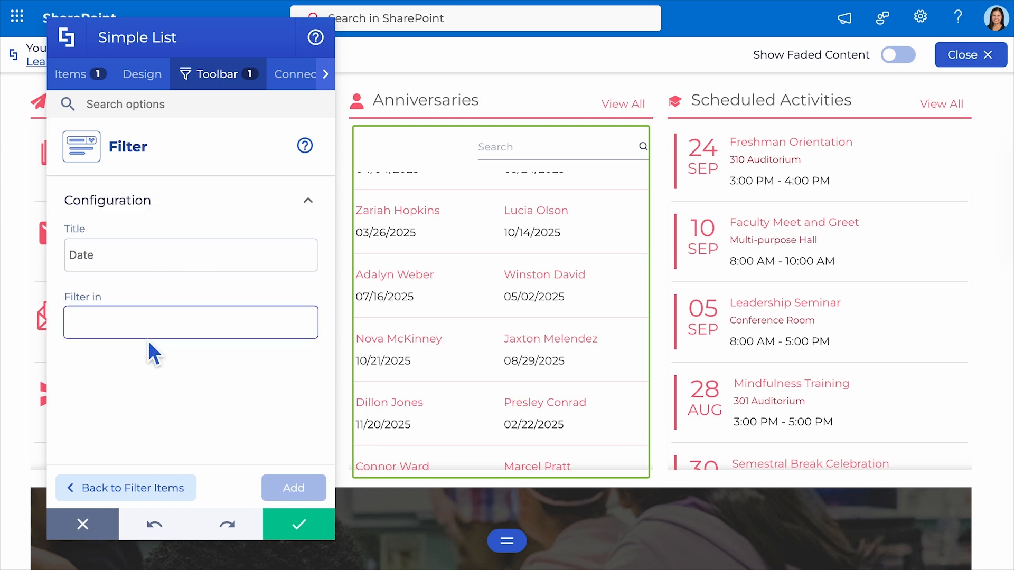
{"action": "left_click", "coordinate": [106, 386]}
{"action": "left_click", "coordinate": [293, 488]}
{"action": "left_click", "coordinate": [306, 491]}
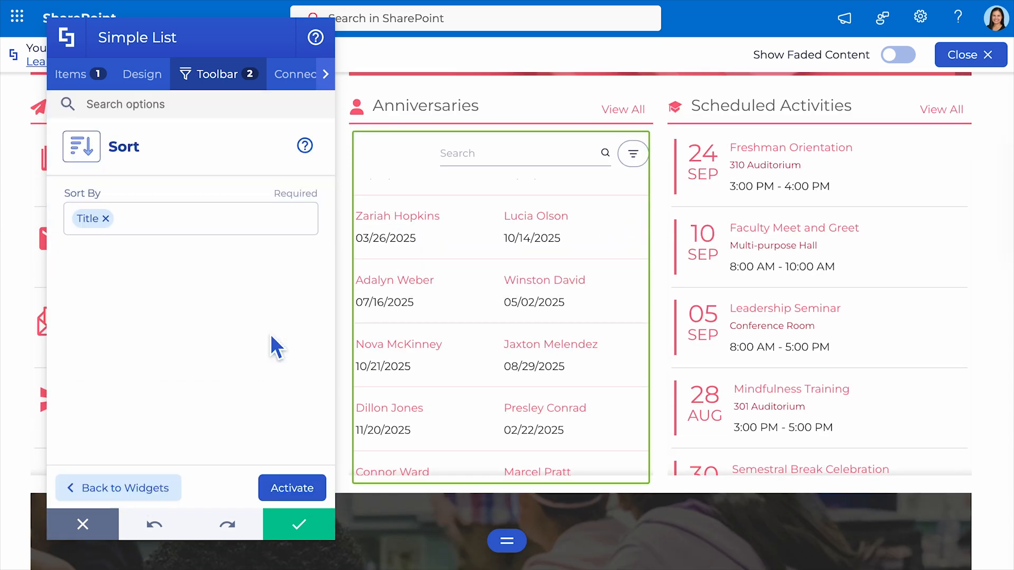
Activate a Sort widget that sorts by Title and Subtitle, and apply the Simple List's settings.
{"action": "left_click", "coordinate": [196, 223]}
{"action": "left_click", "coordinate": [95, 274]}
{"action": "left_click", "coordinate": [295, 486]}
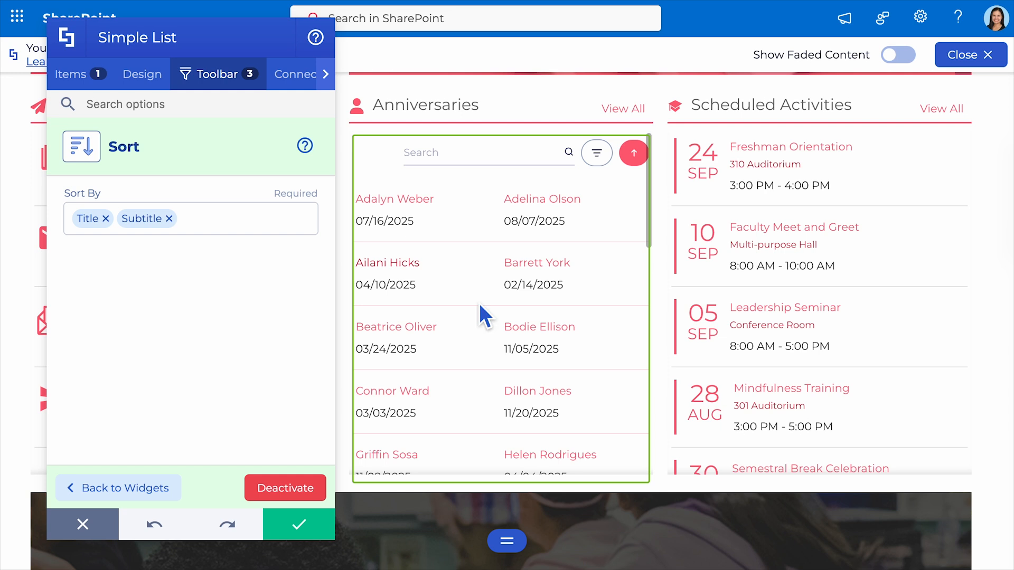
{"action": "left_click", "coordinate": [299, 524]}
Test the Anniversaries toolbar in page preview: search for a person's first name, clear it, and try the filter and sort controls.
{"action": "left_click", "coordinate": [700, 542]}
{"action": "left_click", "coordinate": [427, 114]}
{"action": "type", "text": "helen"}
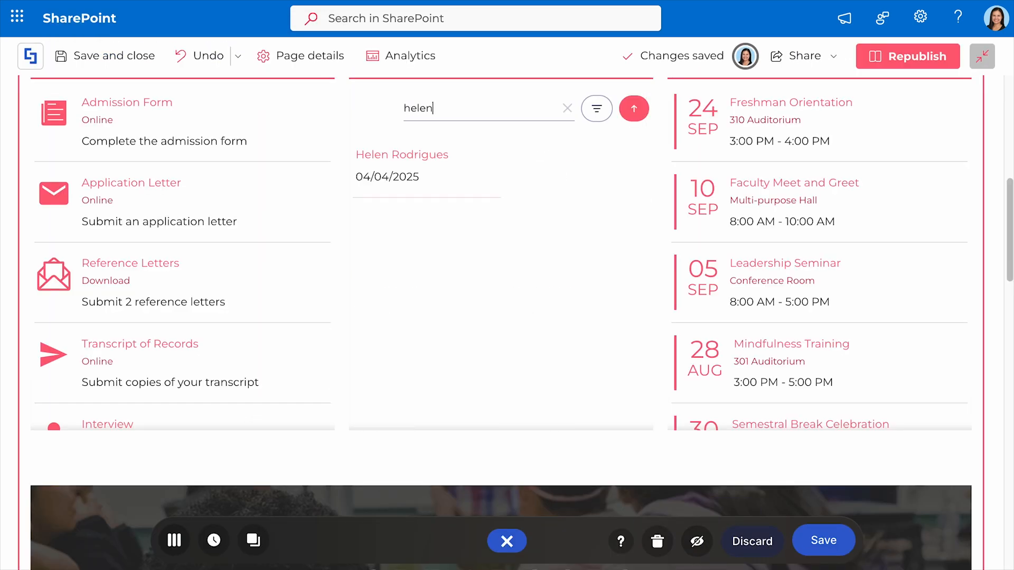
{"action": "left_click", "coordinate": [568, 108]}
{"action": "left_click", "coordinate": [599, 111]}
{"action": "left_click", "coordinate": [599, 111]}
{"action": "left_click", "coordinate": [640, 109]}
{"action": "left_click", "coordinate": [639, 109]}
{"action": "scroll", "coordinate": [664, 283], "scroll_direction": "up", "scroll_amount": 1}
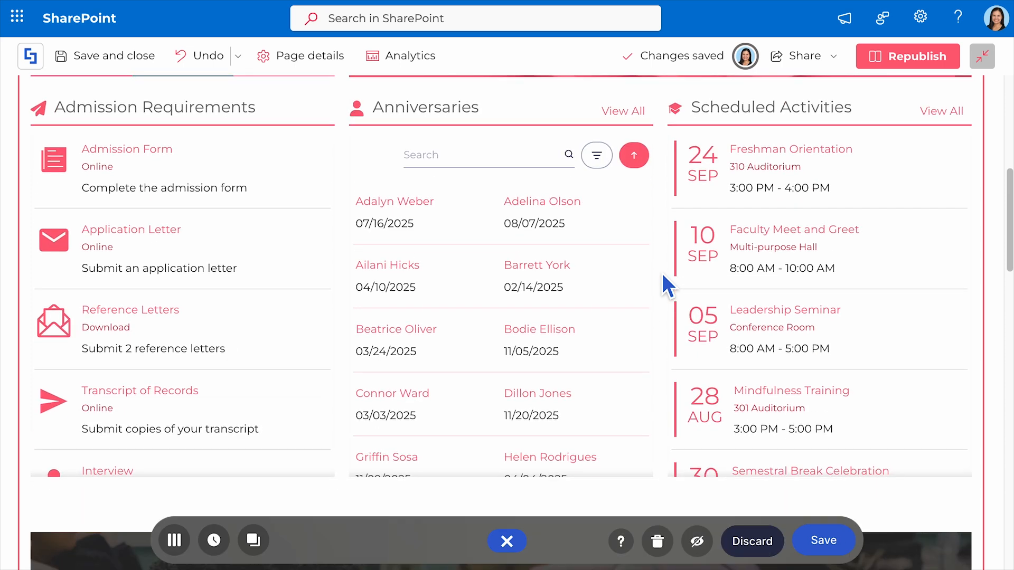